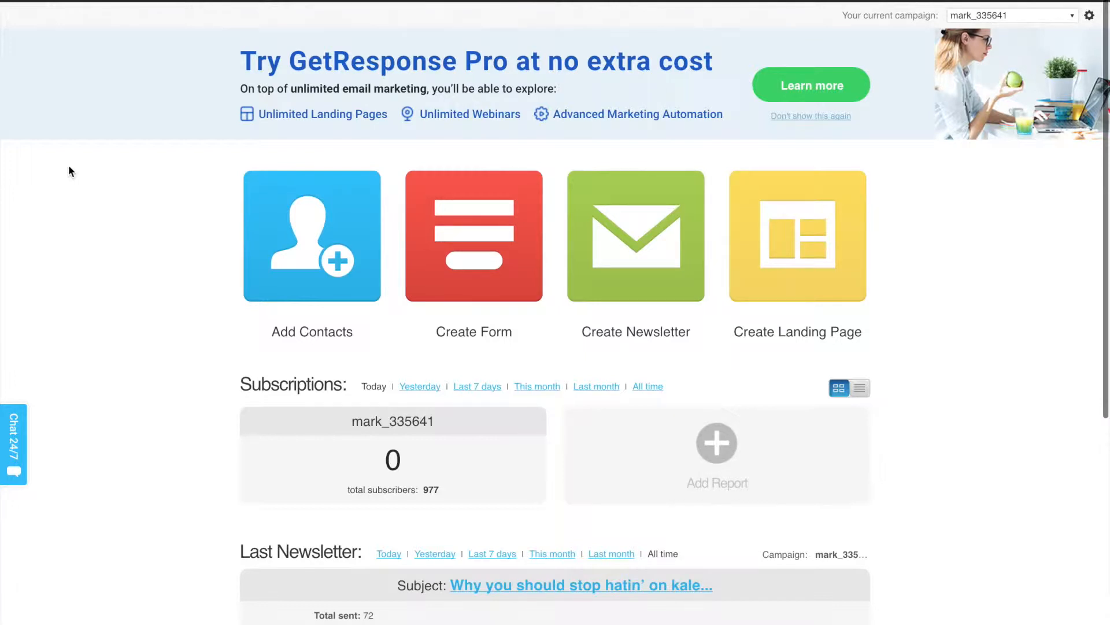
drag(452, 496, 318, 495)
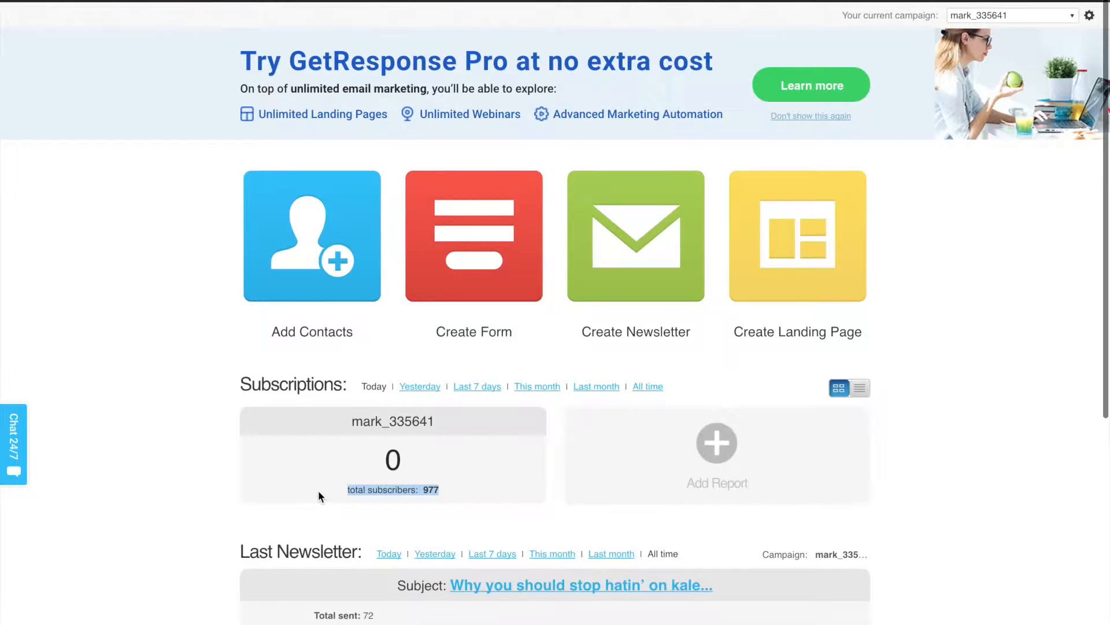
click(319, 493)
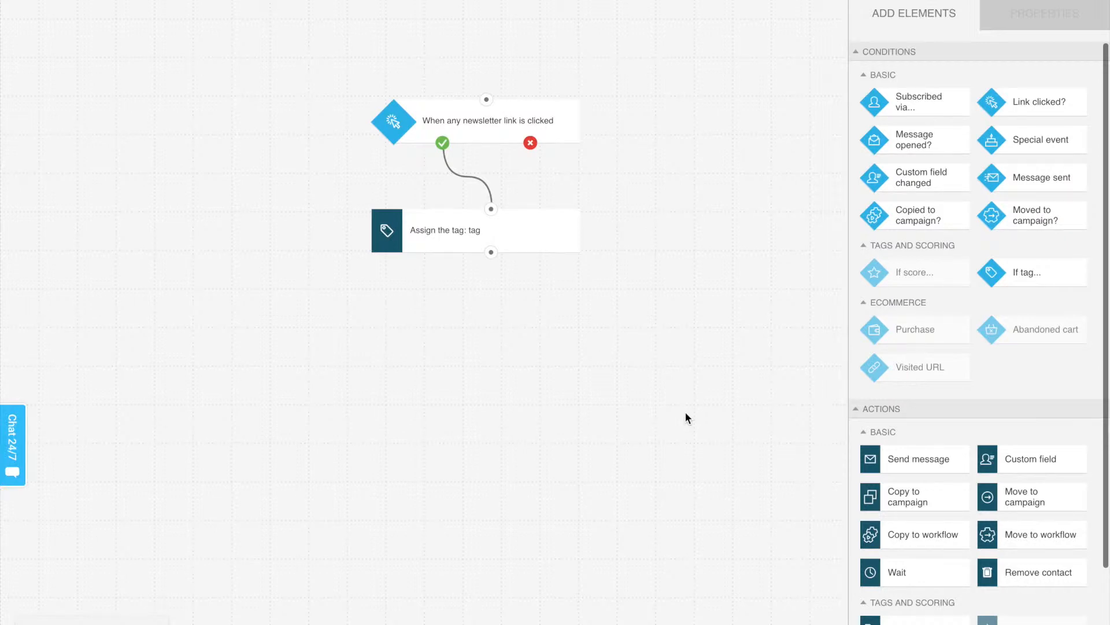
- Add a "Subscribed via" condition and a "Send message" action below the existing workflow, and connect the condition's positive outcome to the message
drag(918, 100, 418, 385)
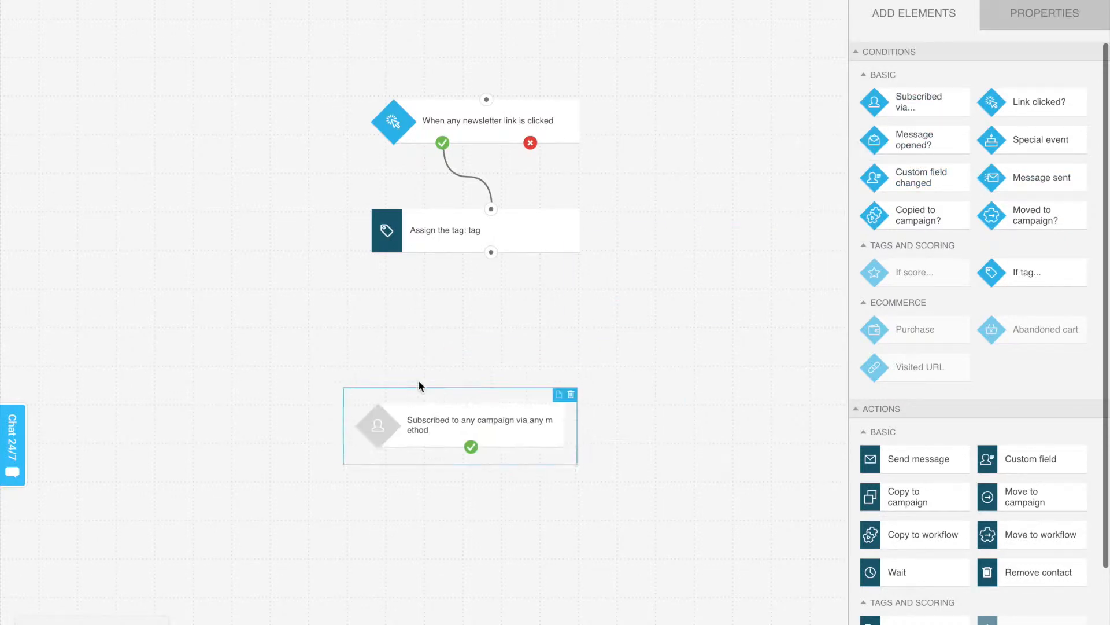
drag(947, 454, 363, 528)
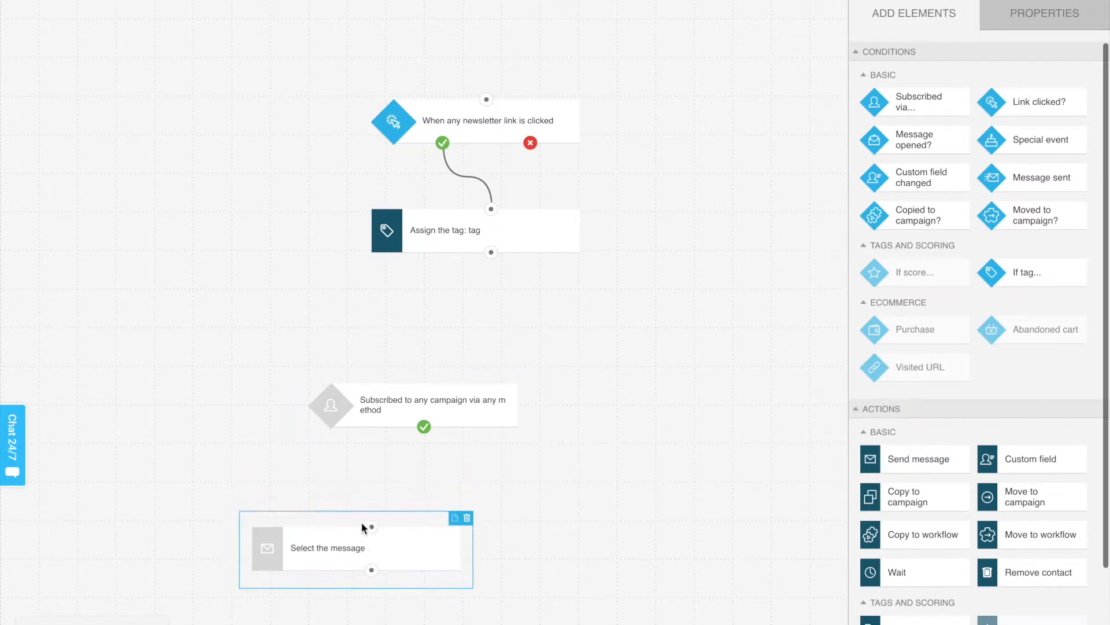
drag(423, 434, 375, 530)
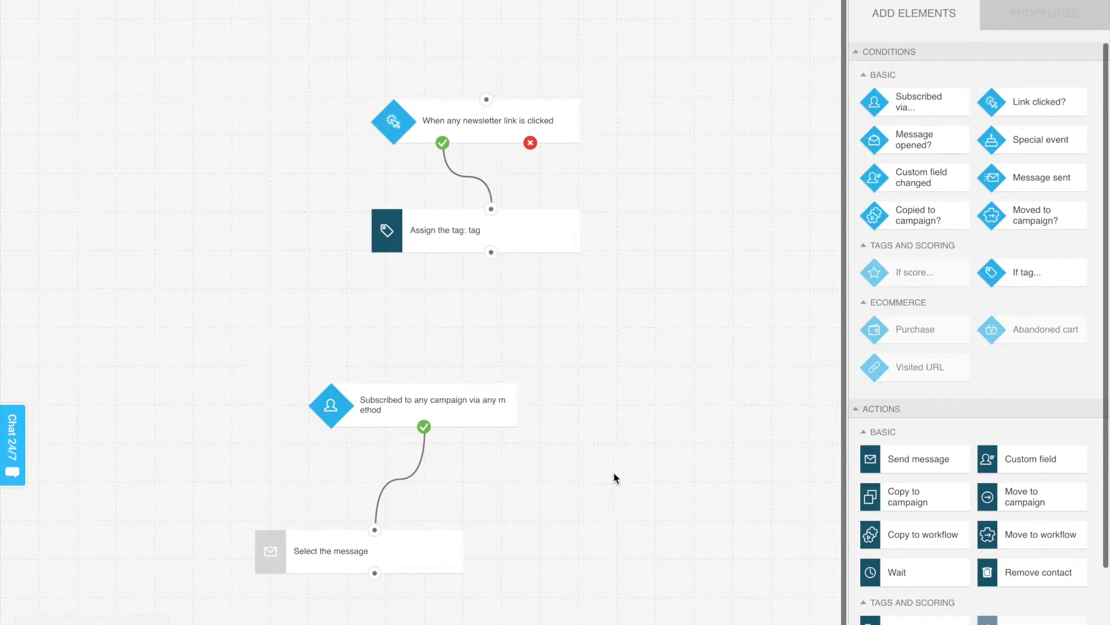
- Open the properties of the "Subscribed to any campaign via any method" condition and show its campaign choices
scroll(957, 397, down, 2)
scroll(954, 406, up, 2)
click(400, 408)
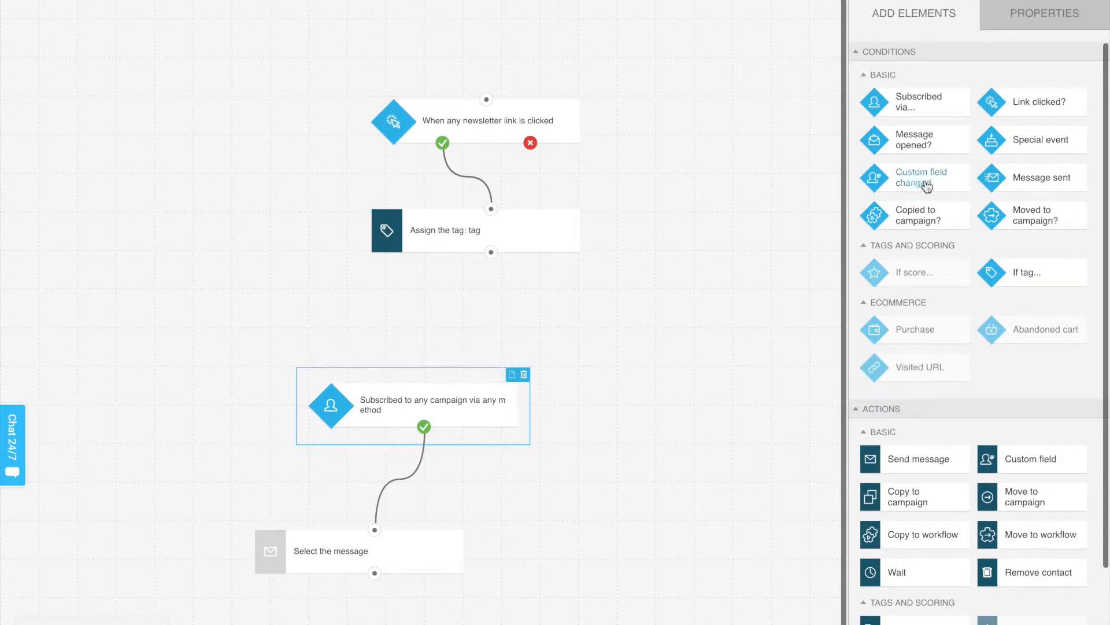
click(1046, 16)
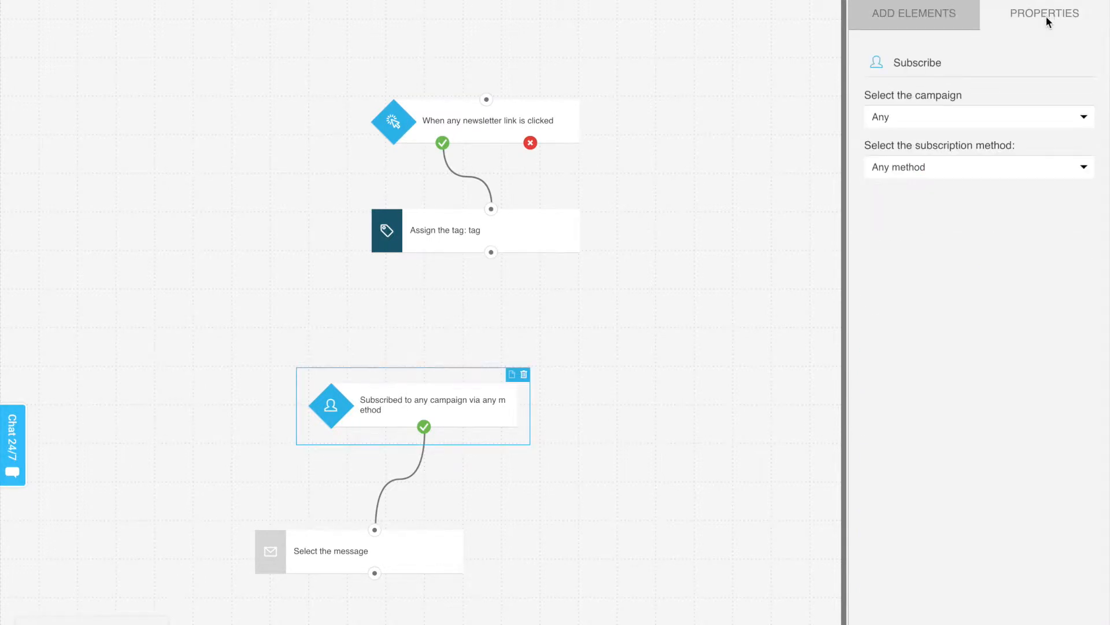
click(955, 127)
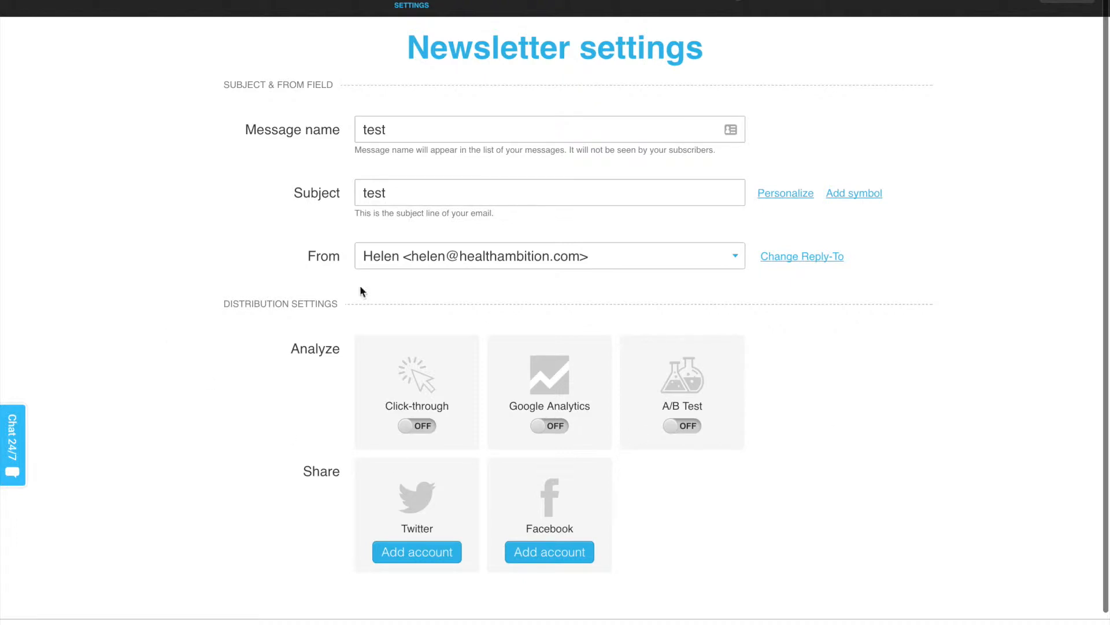
- Turn on the A/B test for the newsletter and apply the Wicked Pumpkins Orange template to it
drag(238, 305, 335, 303)
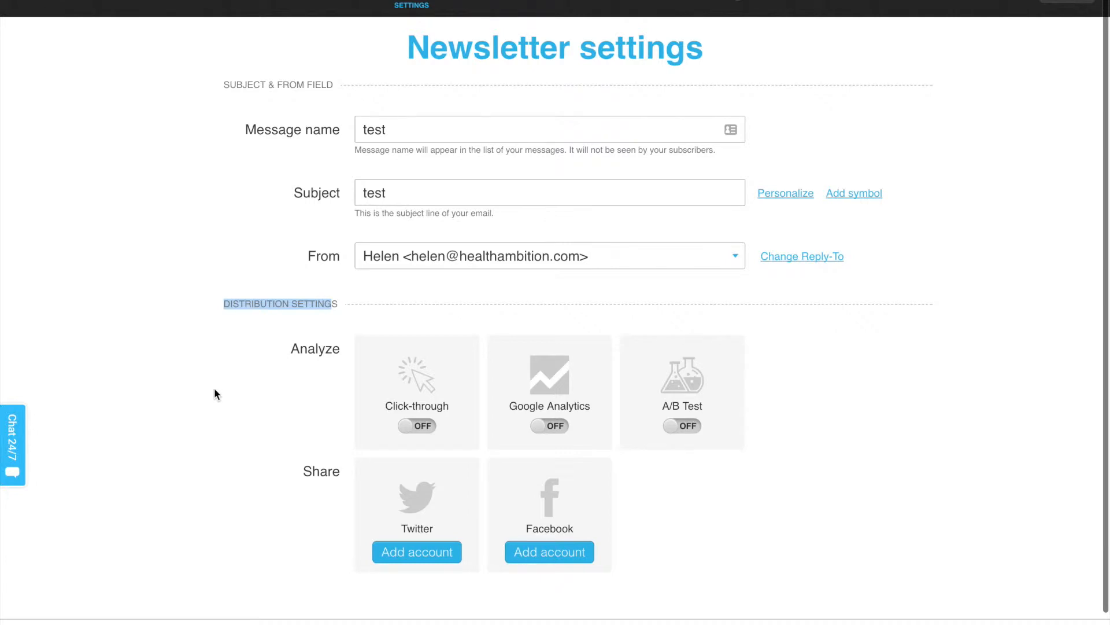
click(822, 479)
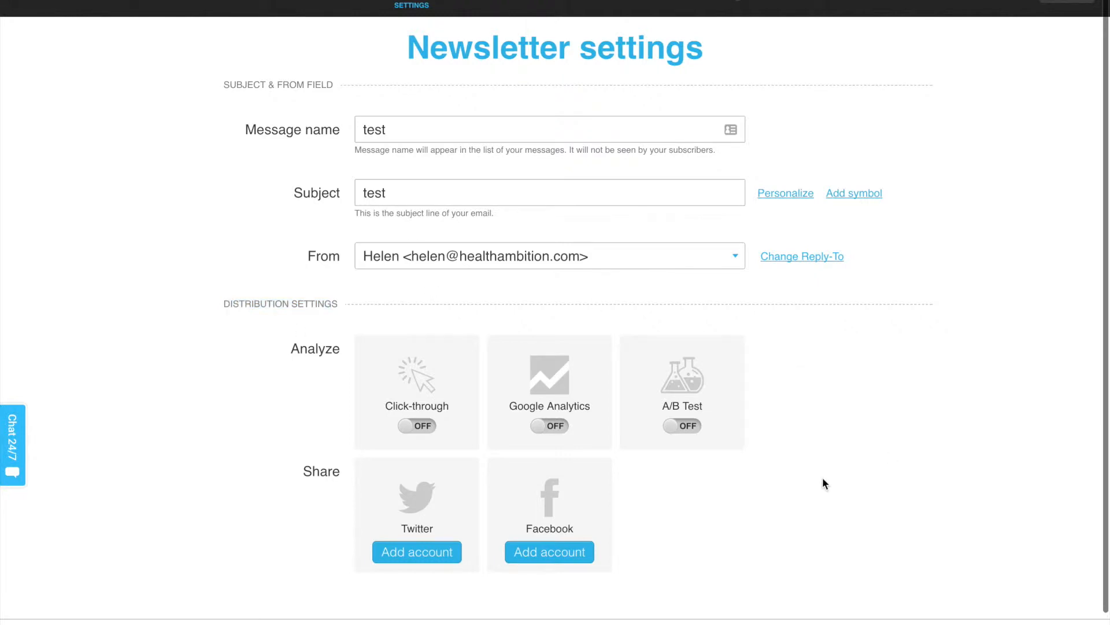
click(666, 427)
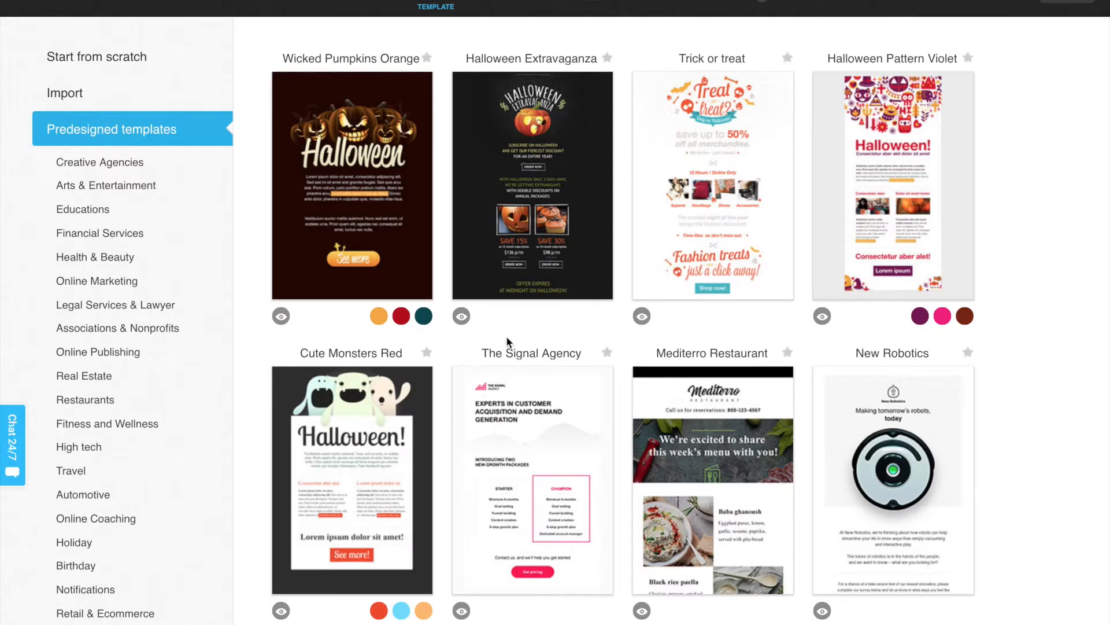
mouse_move(350, 179)
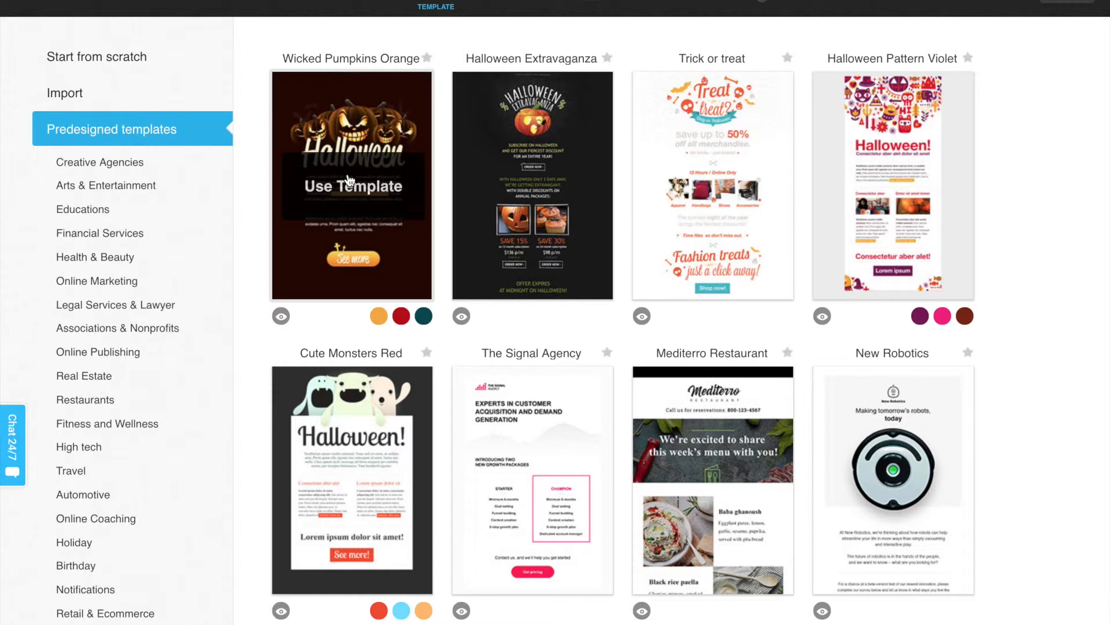
click(349, 180)
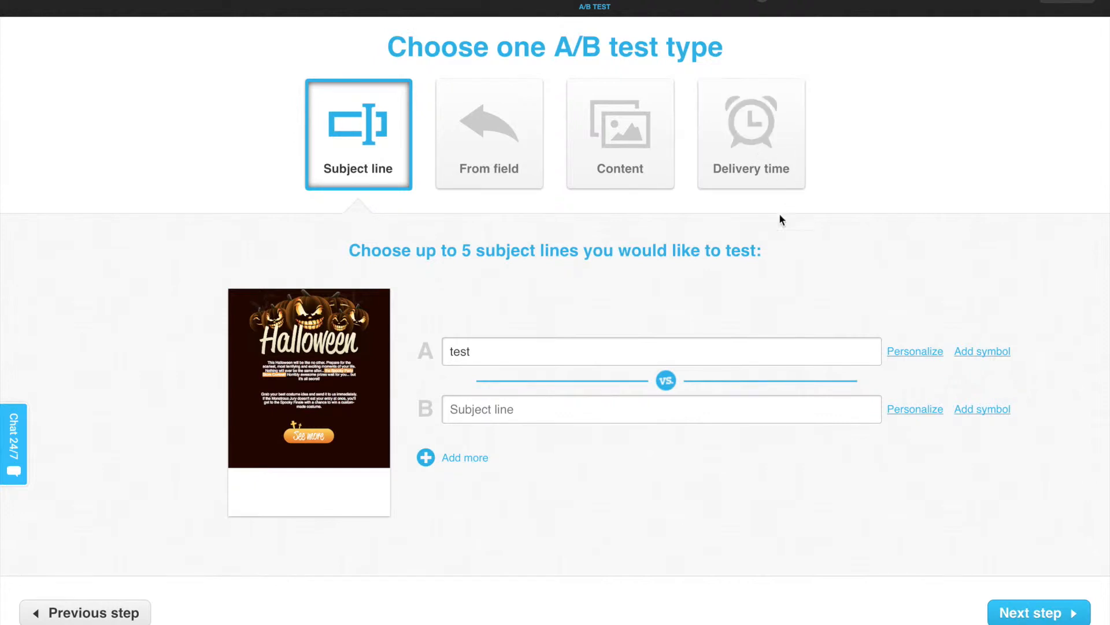
- Choose Content as the A/B test type for the newsletter
click(623, 155)
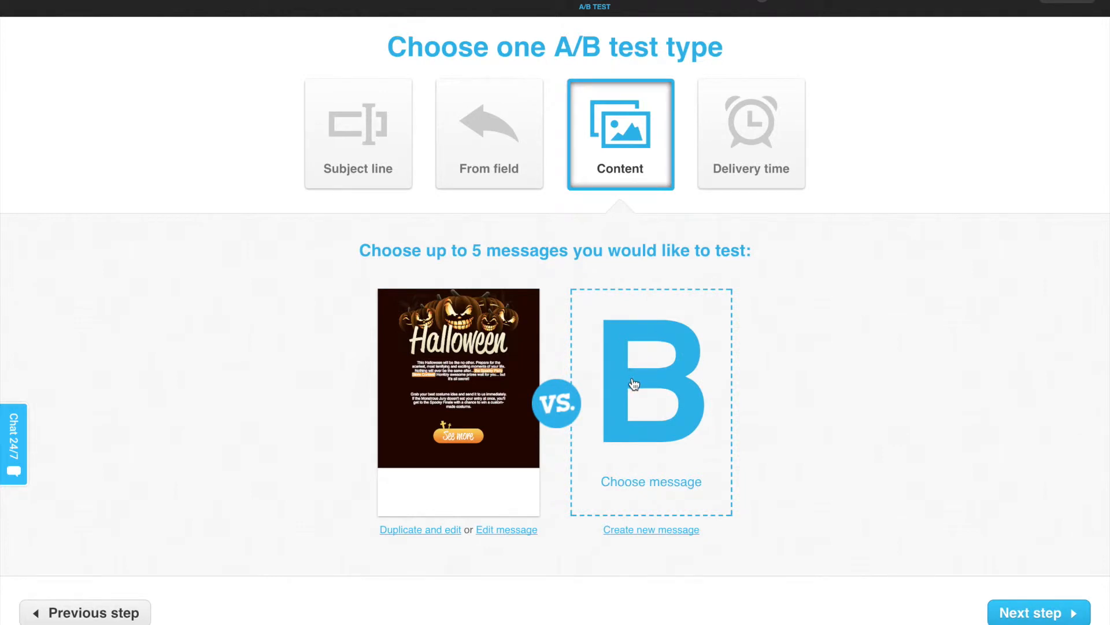
drag(412, 250, 752, 251)
click(850, 311)
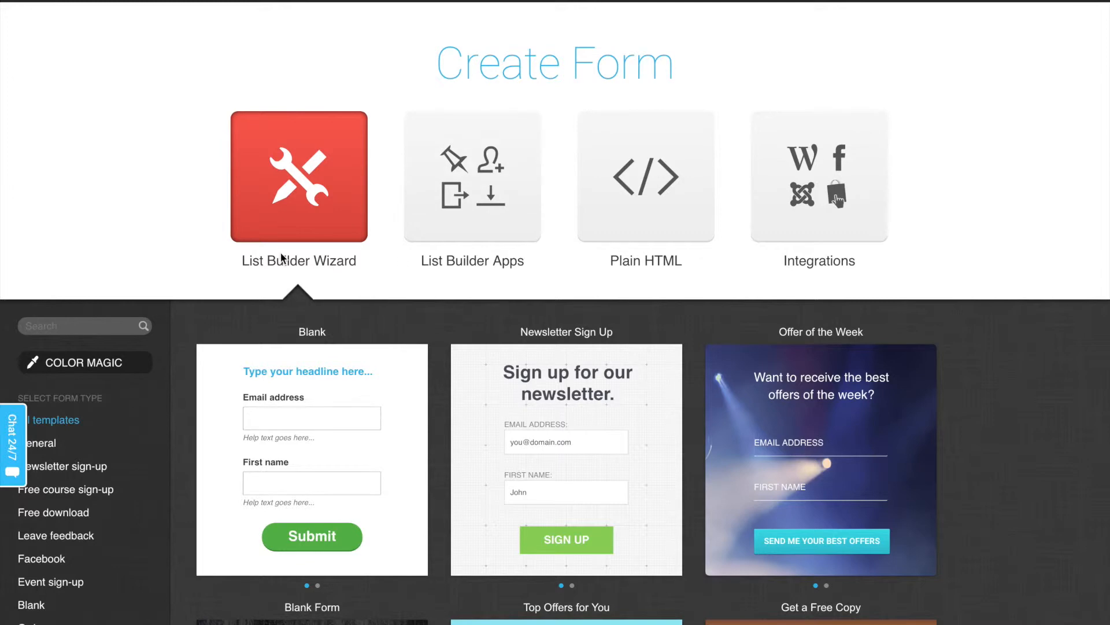
- Create a form from the Blank template and view the style settings of its Email address field
scroll(283, 248, down, 4)
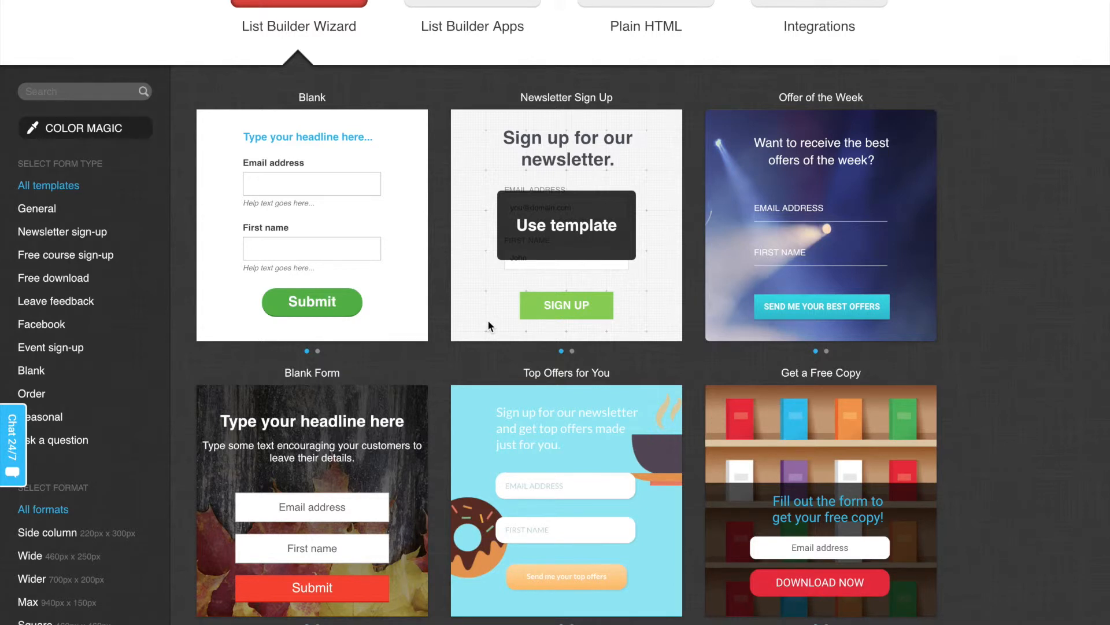
click(297, 225)
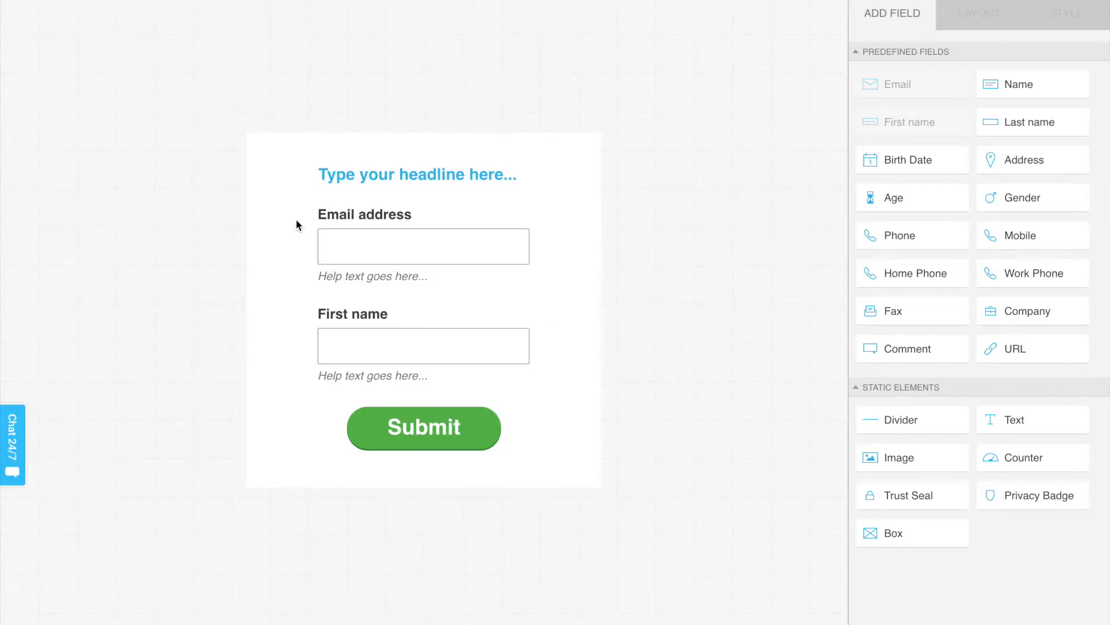
mouse_move(1035, 156)
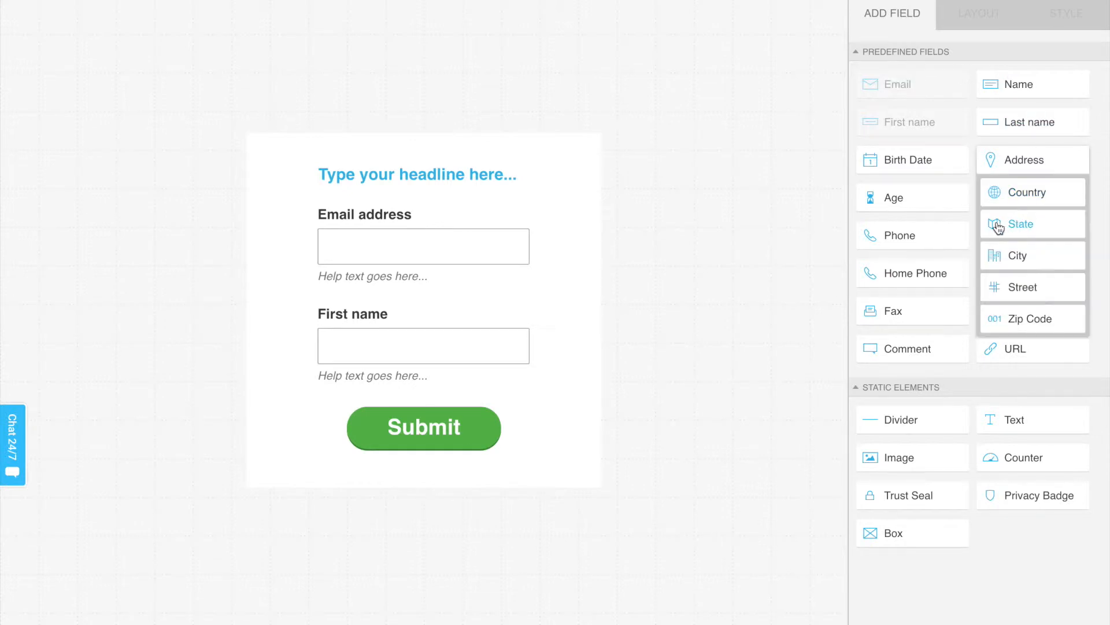
click(513, 255)
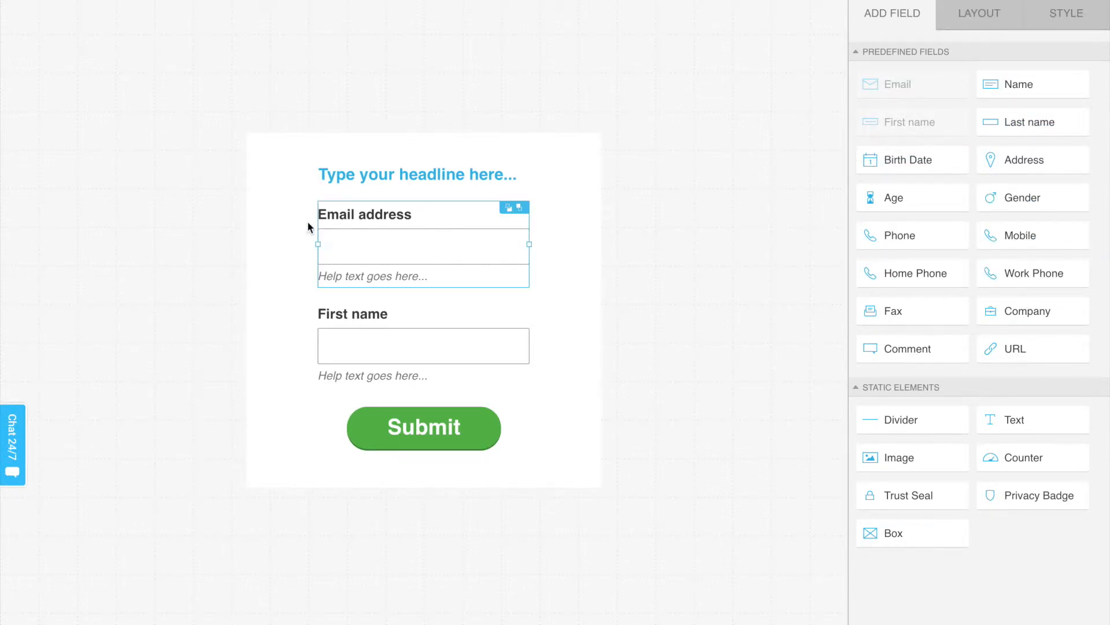
click(1068, 18)
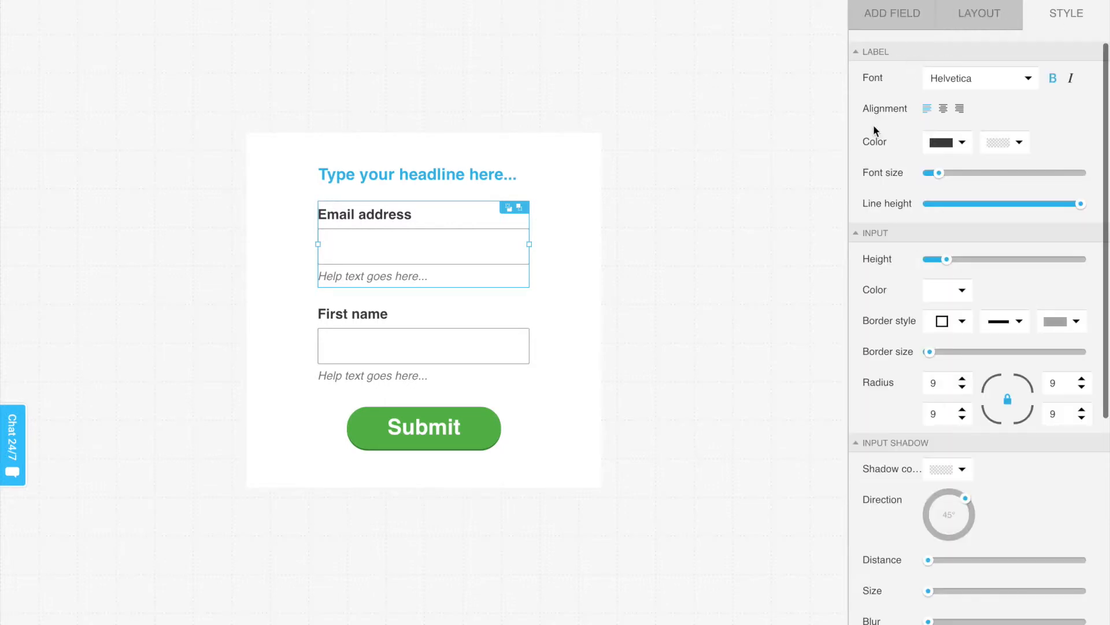
scroll(1031, 363, down, 2)
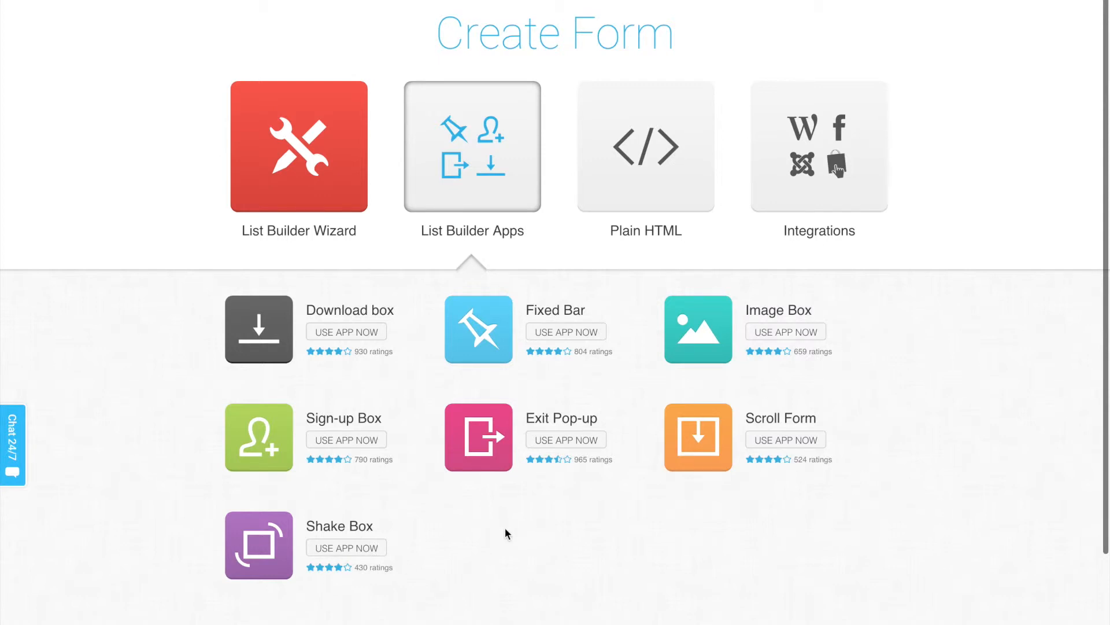
- Choose the Exit Pop-up app from the List Builder Apps
click(481, 450)
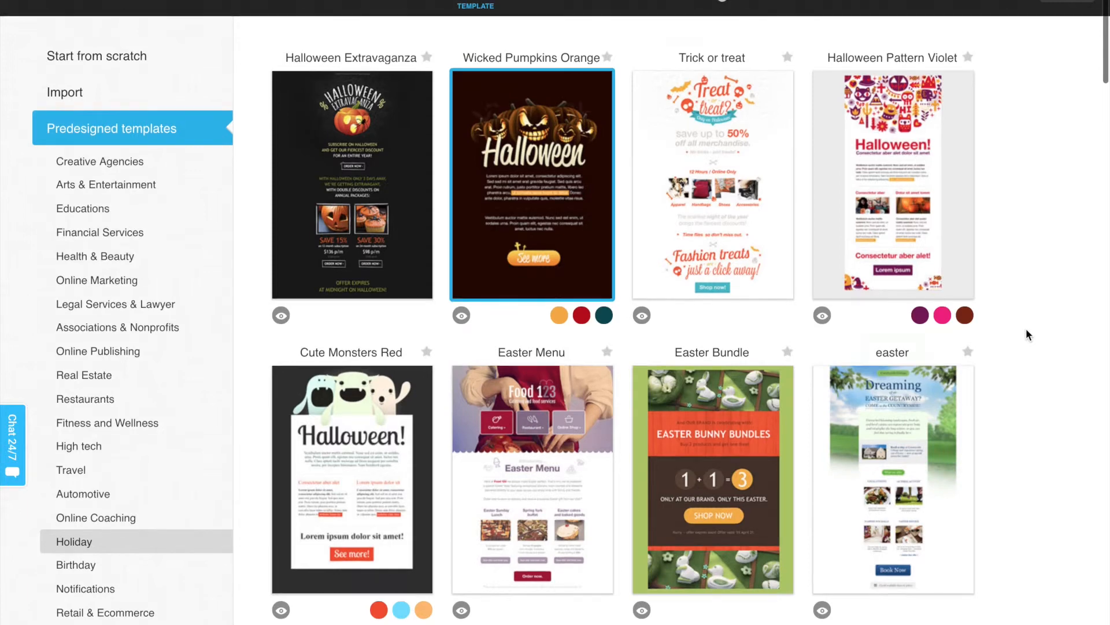
- Browse the Holiday newsletter templates and replace the current template with Black Friday Deals
scroll(1027, 334, down, 20)
scroll(1026, 334, down, 5)
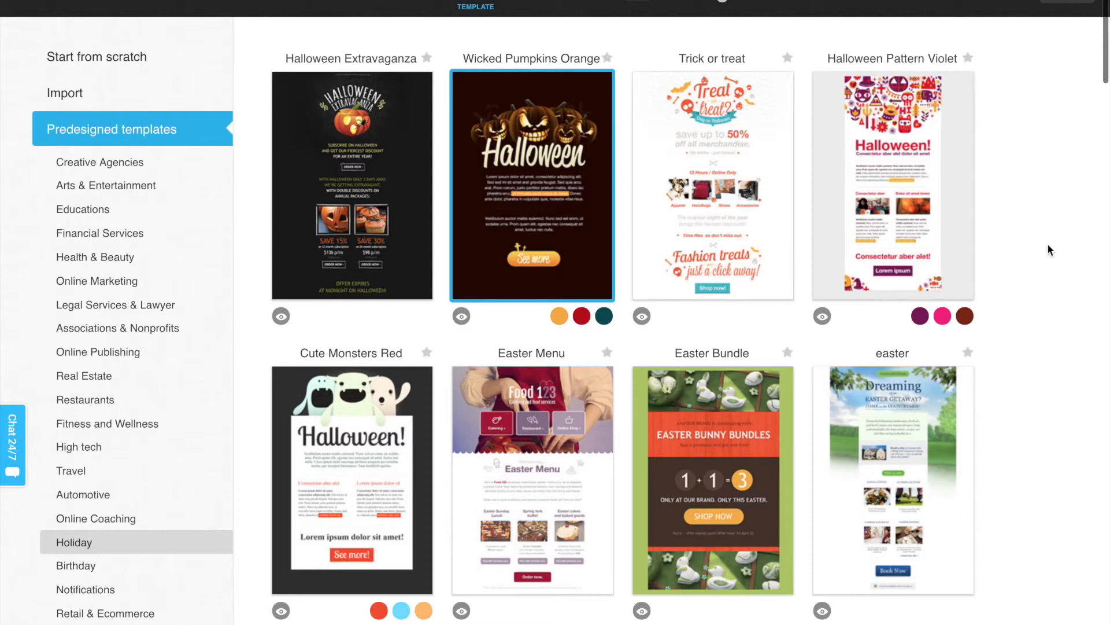
scroll(986, 235, down, 12)
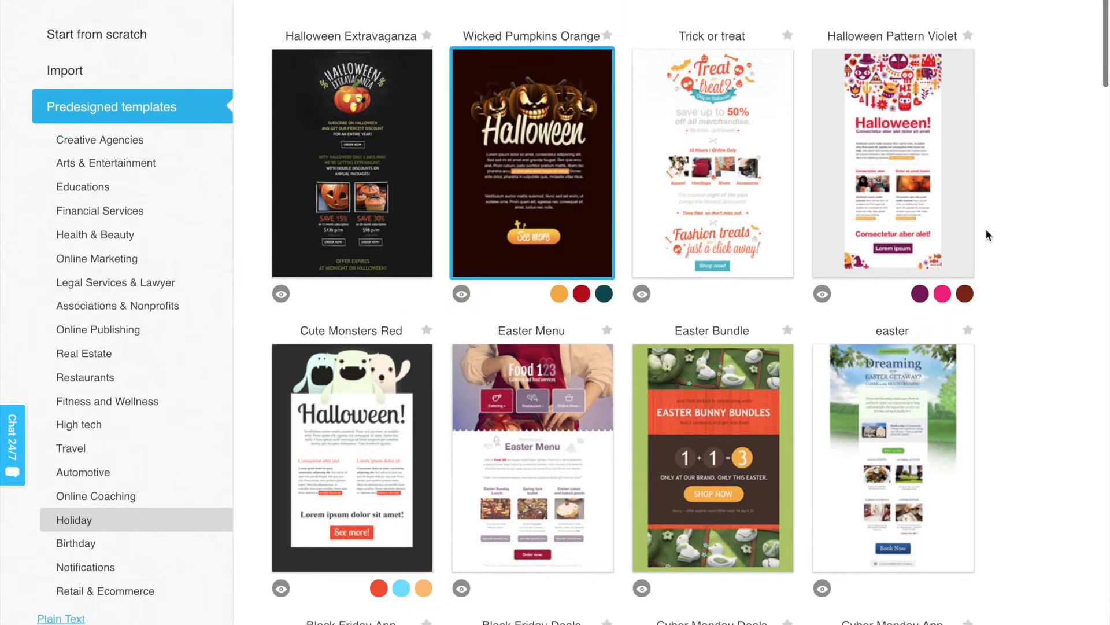
scroll(987, 235, down, 7)
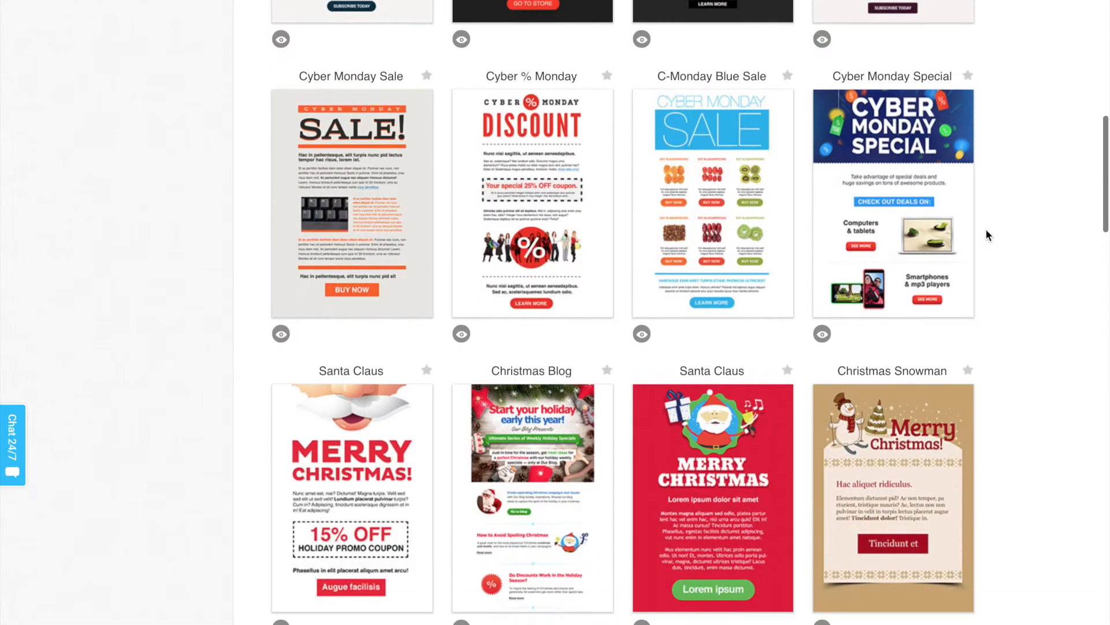
scroll(1026, 213, down, 5)
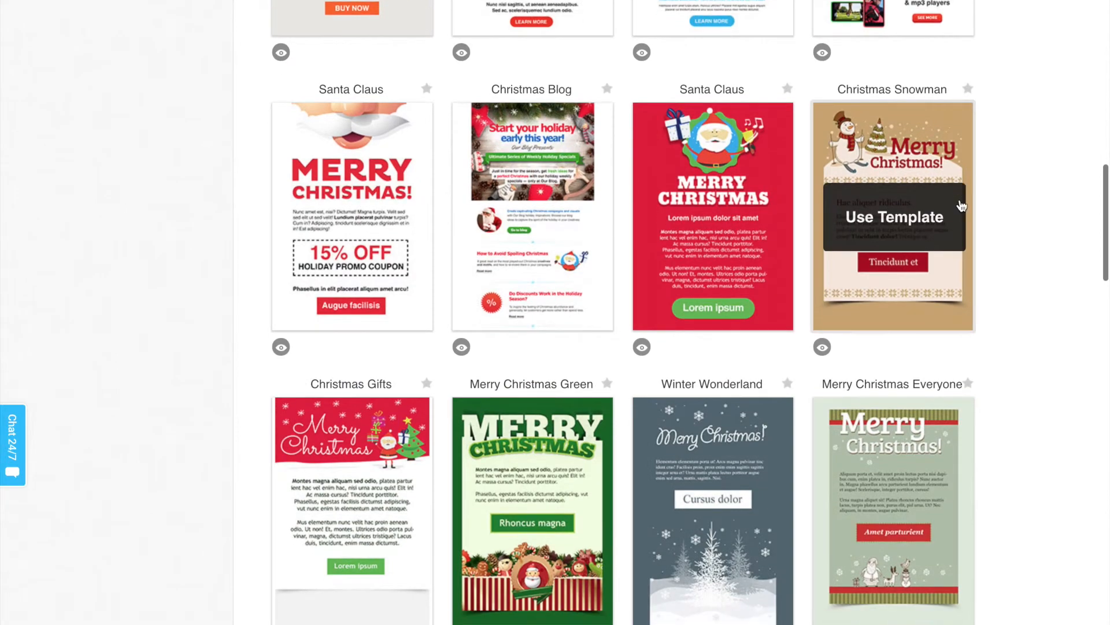
scroll(1026, 212, down, 10)
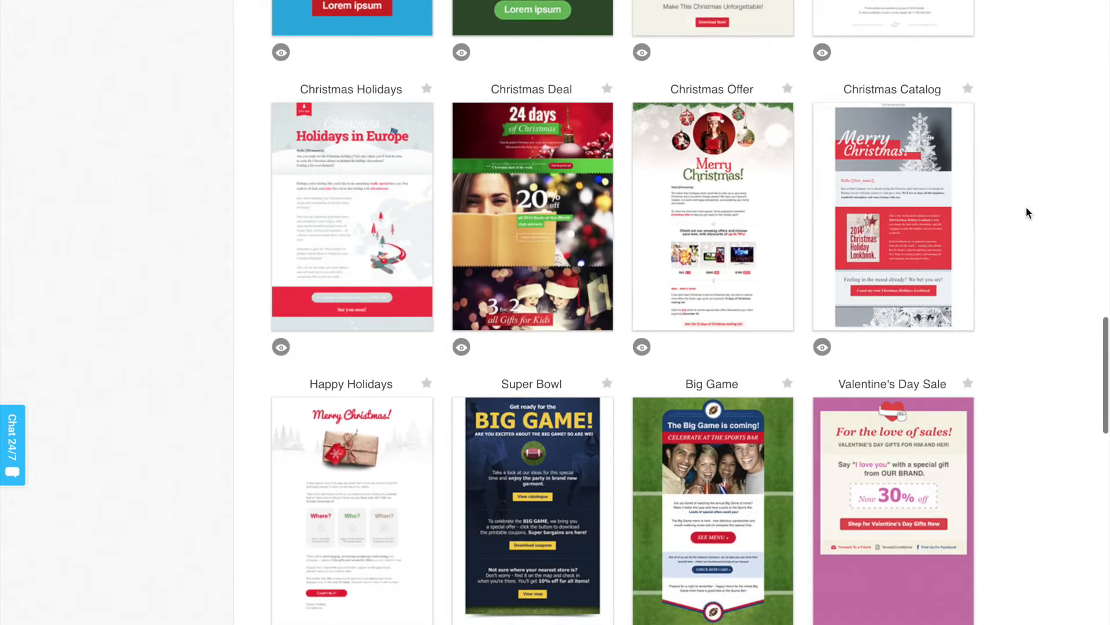
scroll(1028, 212, up, 20)
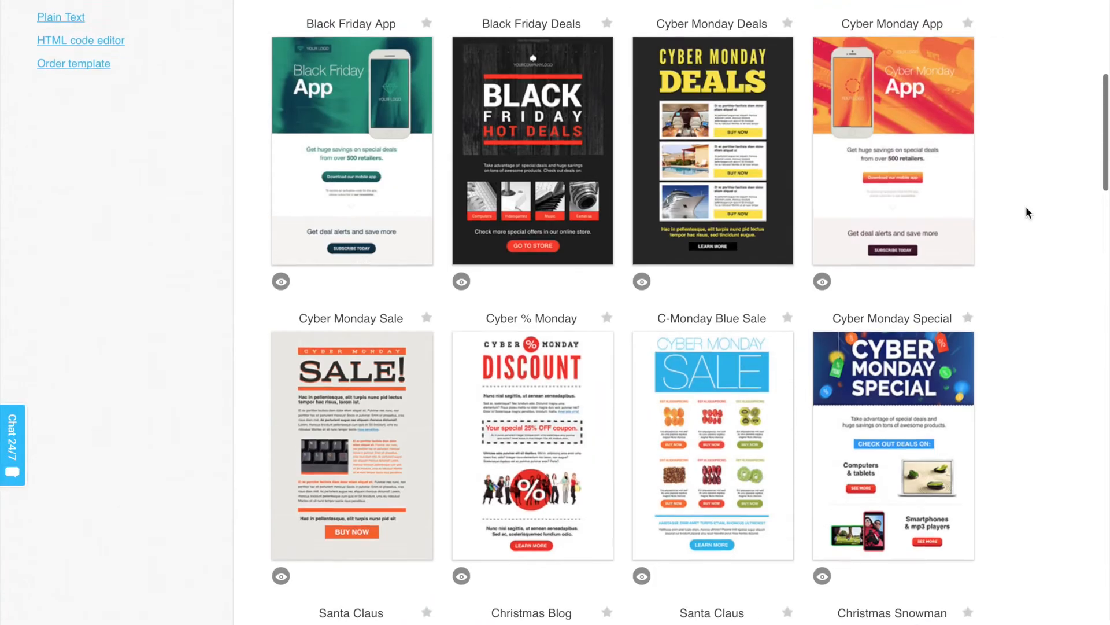
scroll(1026, 212, up, 1)
click(527, 212)
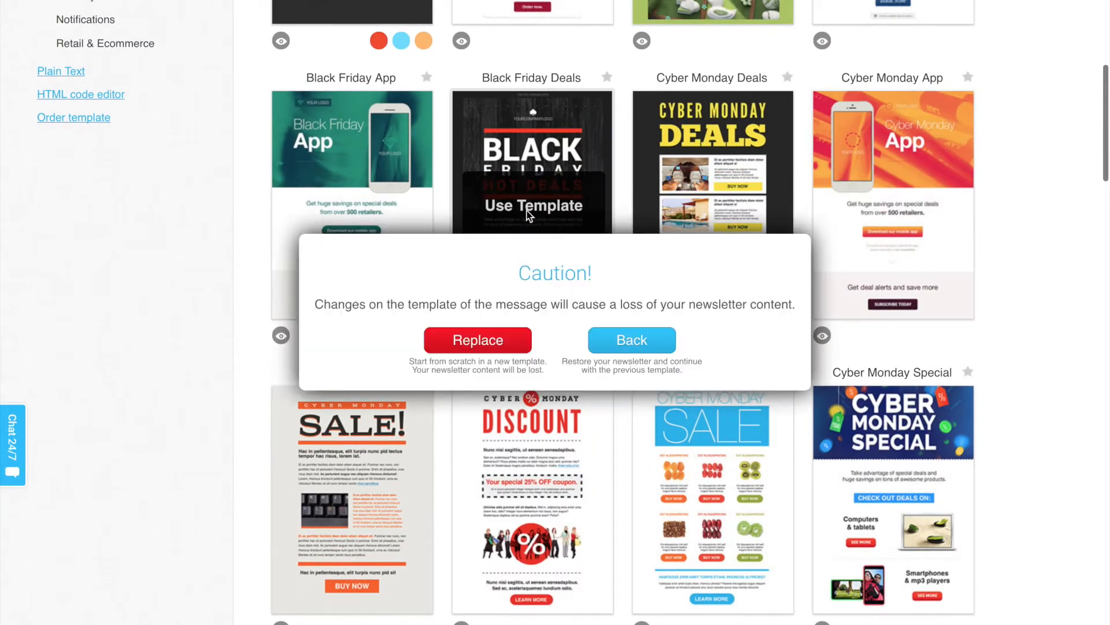
click(487, 346)
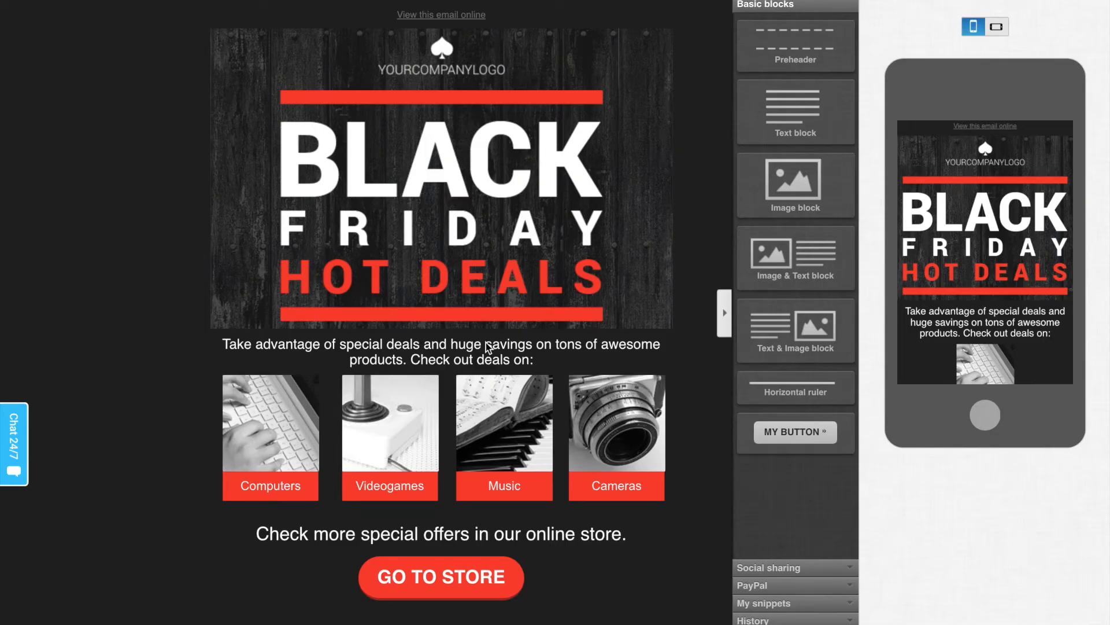
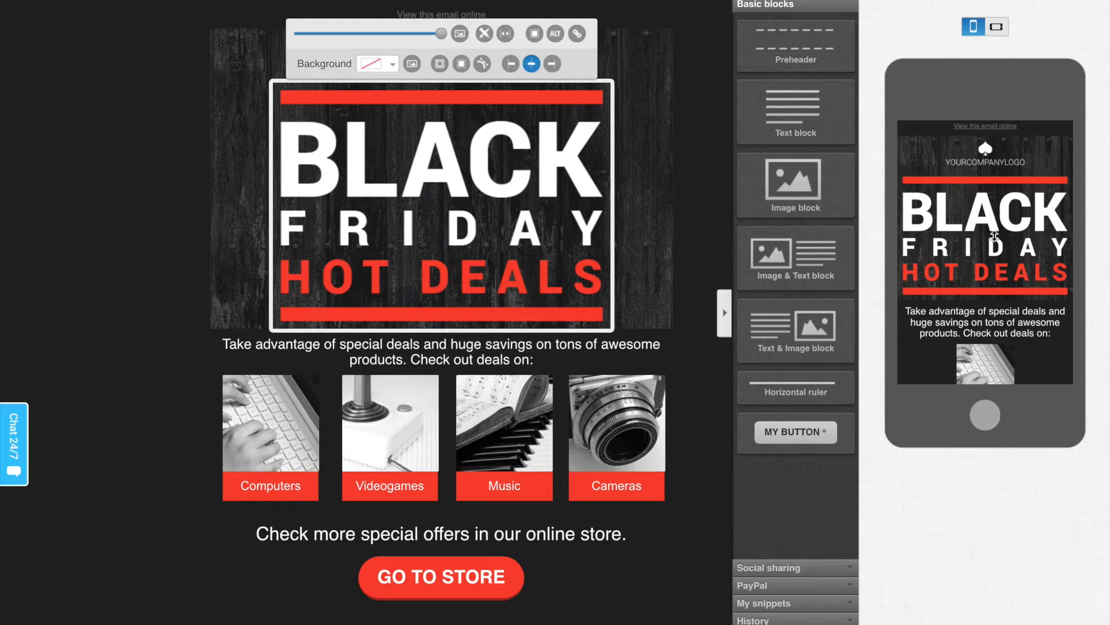
- Examine the whole newsletter in the phone preview to check its mobile layout
scroll(995, 237, down, 3)
scroll(995, 236, up, 3)
scroll(994, 236, down, 5)
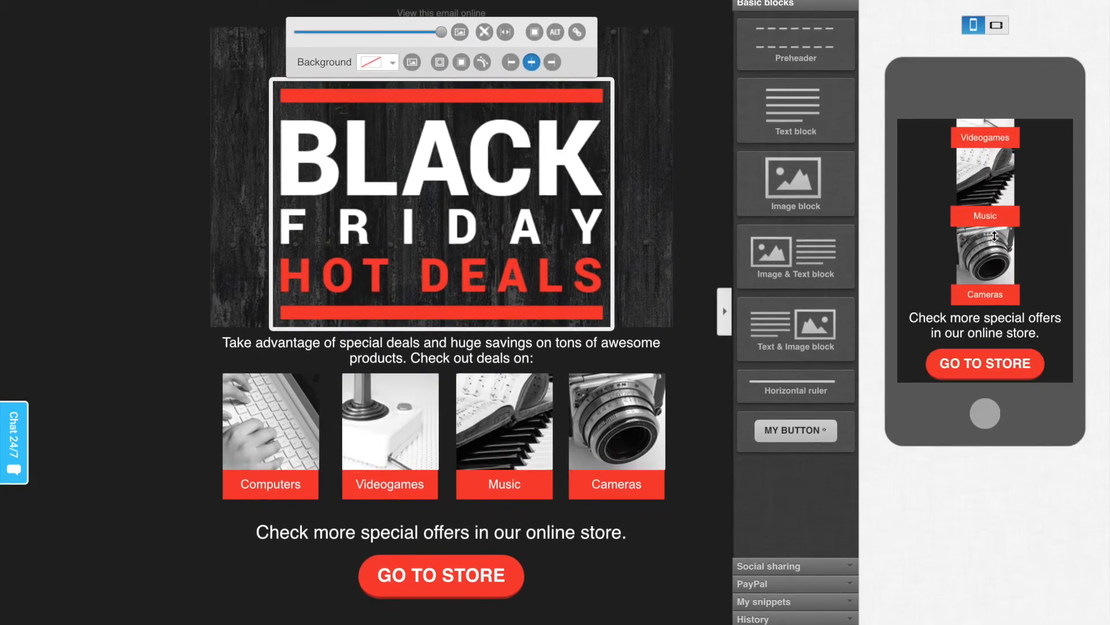
scroll(995, 235, up, 5)
scroll(995, 235, up, 1)
scroll(995, 236, down, 5)
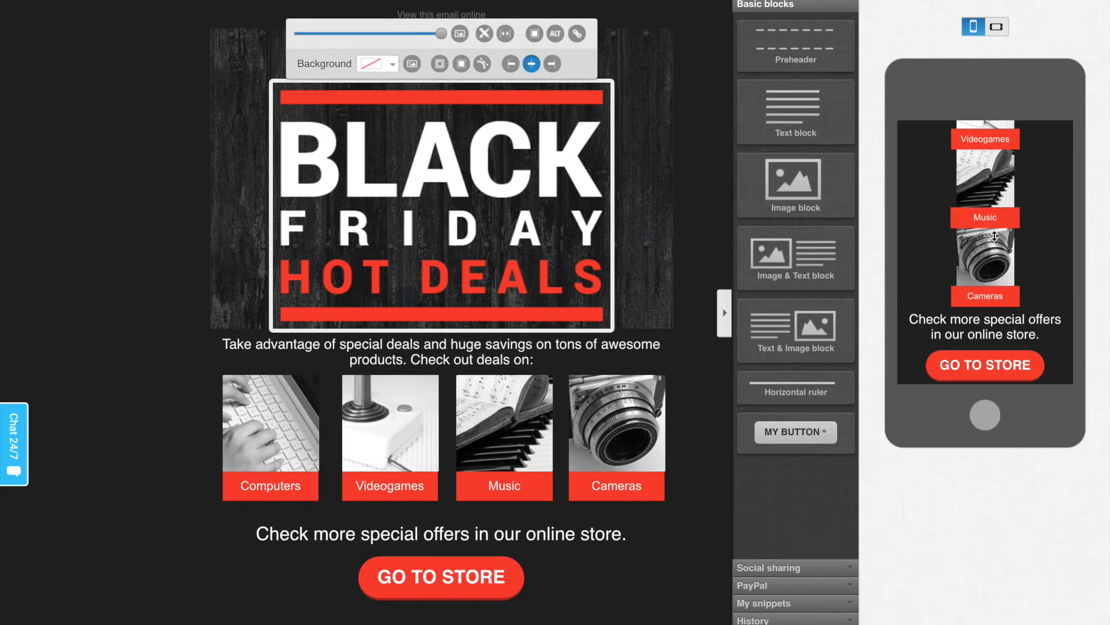
scroll(994, 236, up, 3)
scroll(995, 236, up, 3)
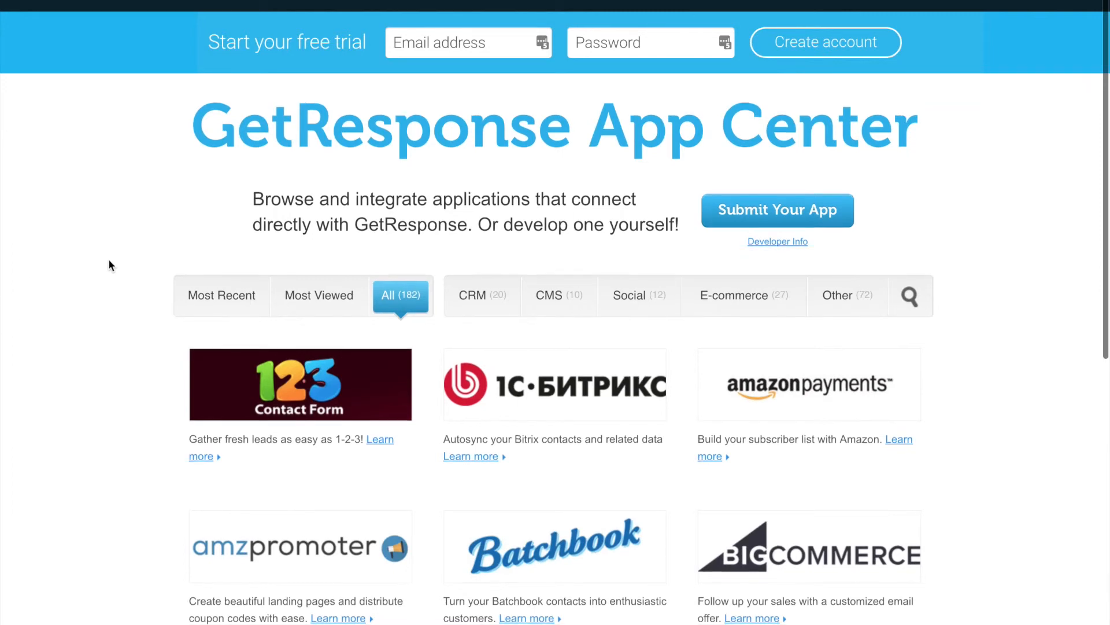
- Look through the integrations offered in the GetResponse App Center
scroll(109, 264, down, 5)
scroll(110, 264, down, 2)
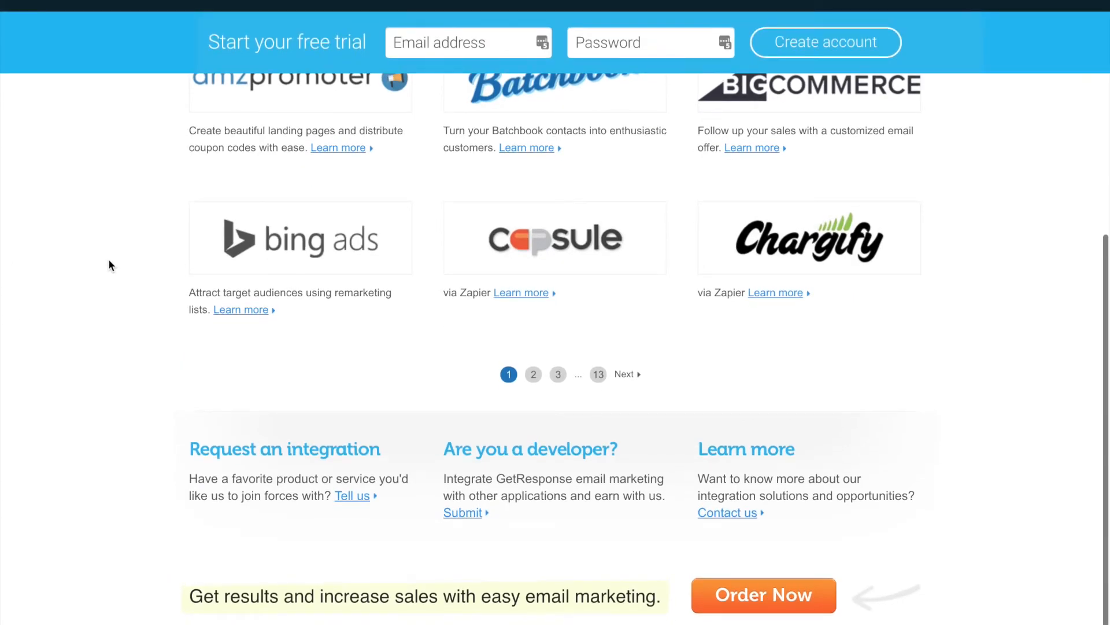
- Review the first page of App Center integrations back up to the app category filters
scroll(110, 265, up, 4)
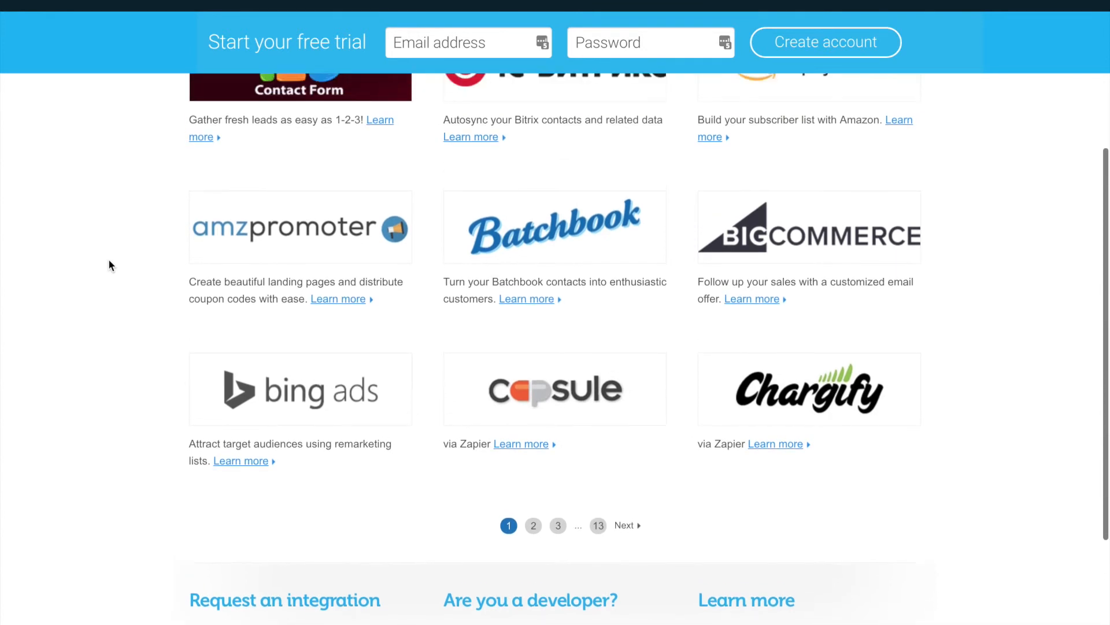
scroll(109, 266, up, 1)
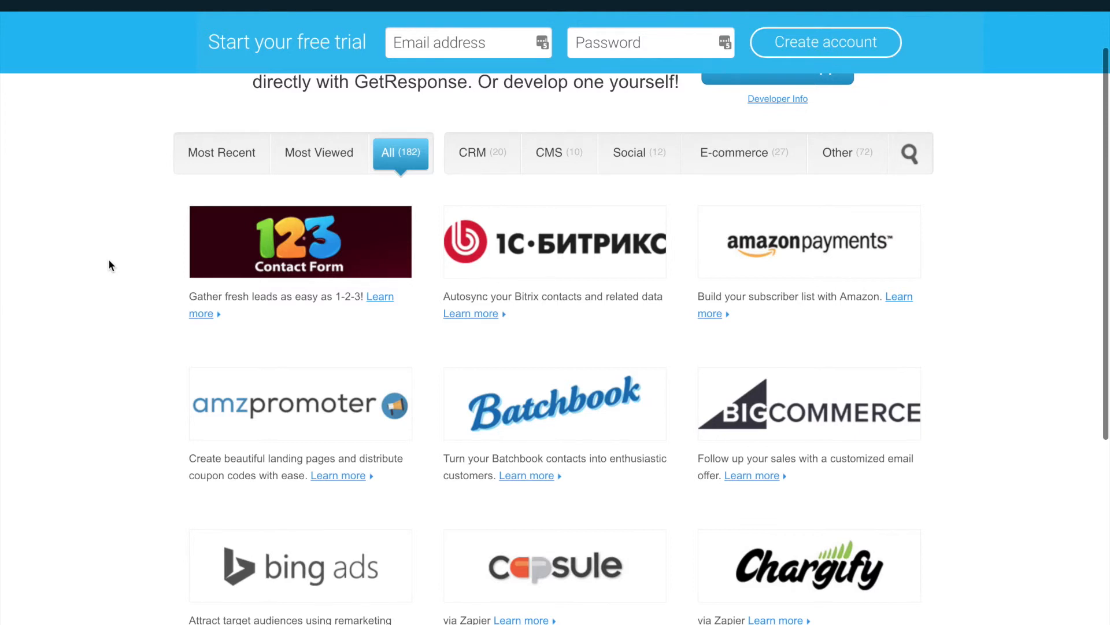
scroll(109, 265, up, 3)
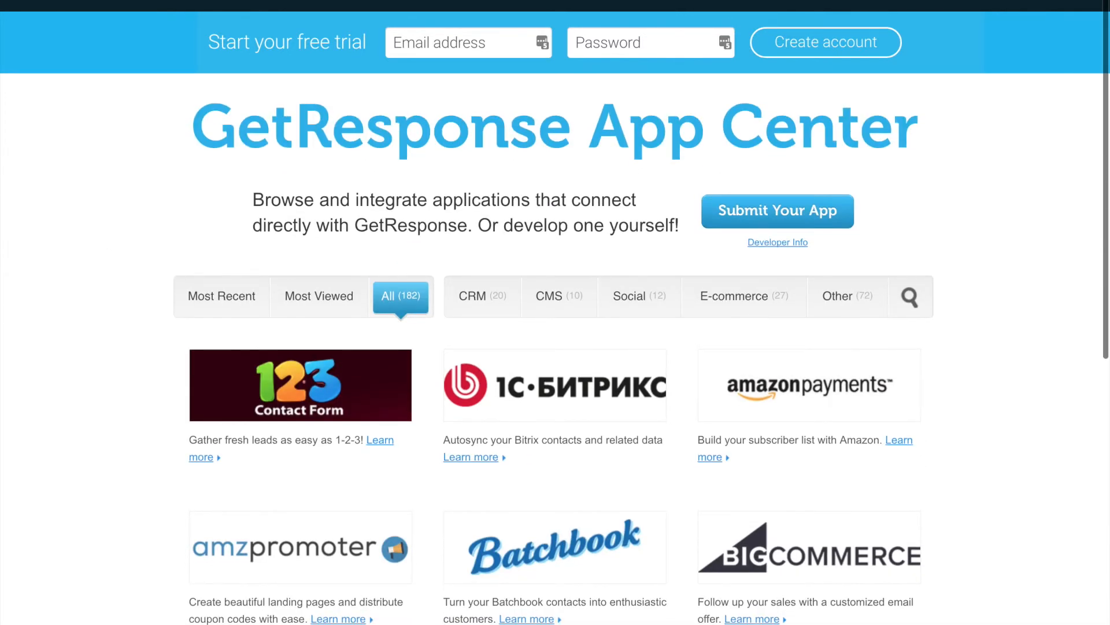
- Turn on Click-through and Google Analytics tracking in the distribution settings of the test newsletter
mouse_move(243, 0)
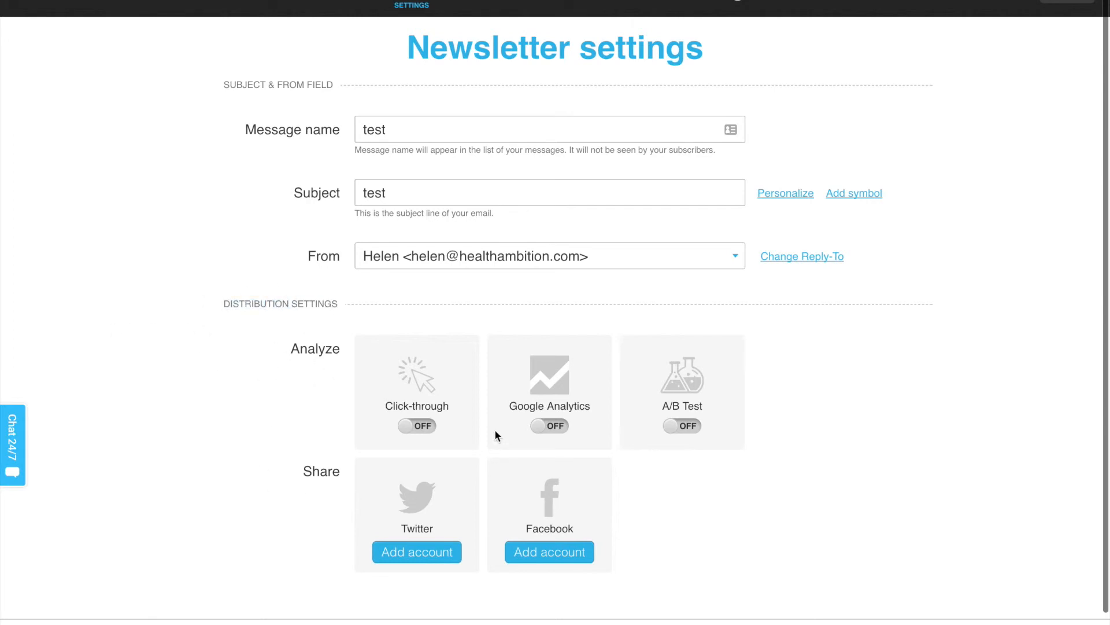
click(426, 427)
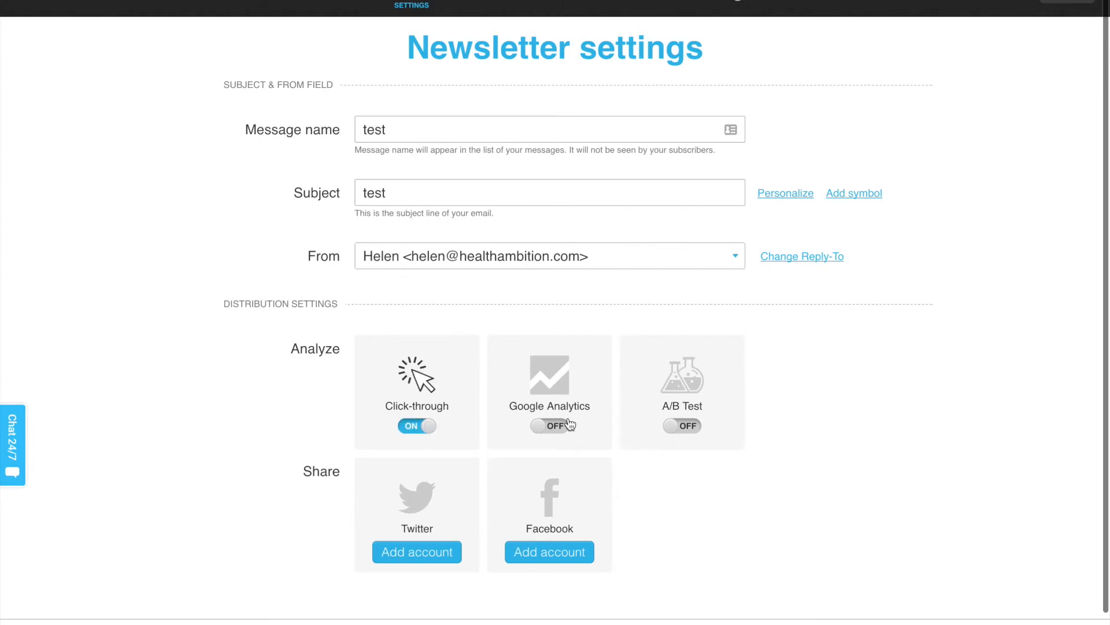
click(555, 426)
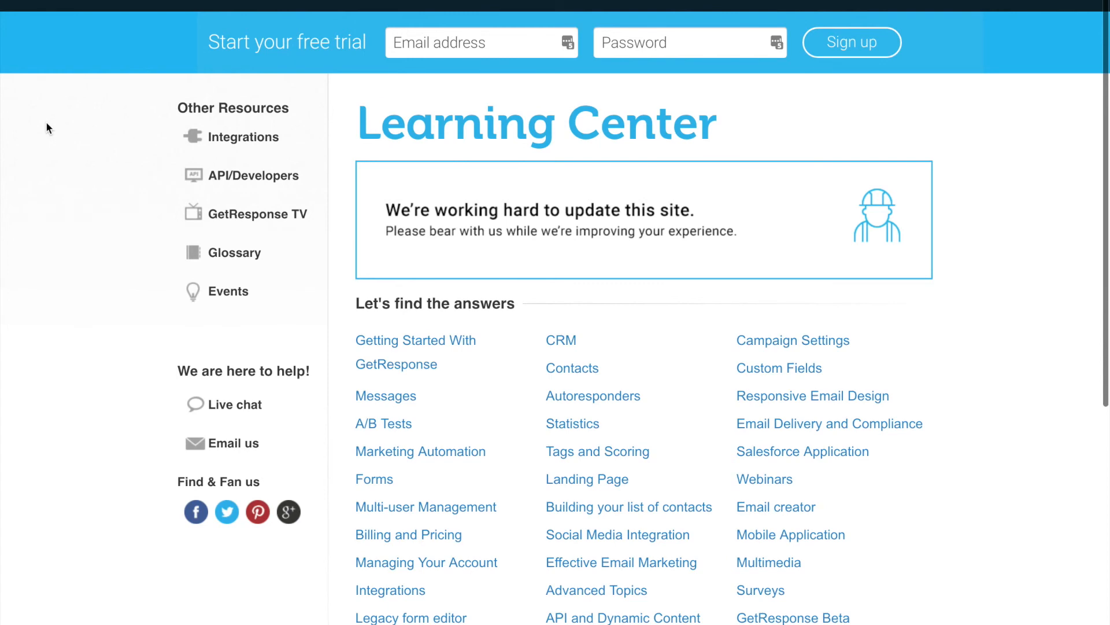
- Look over the Learning Center topics and open the Contacts help on searching for contacts
scroll(509, 169, down, 6)
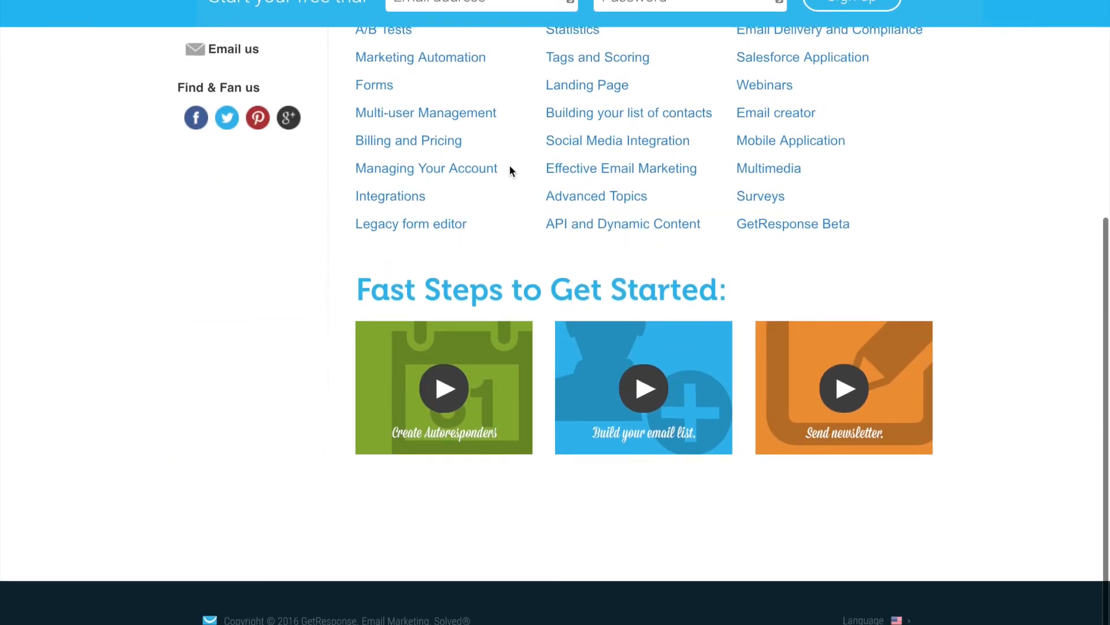
scroll(510, 170, up, 3)
scroll(510, 171, up, 3)
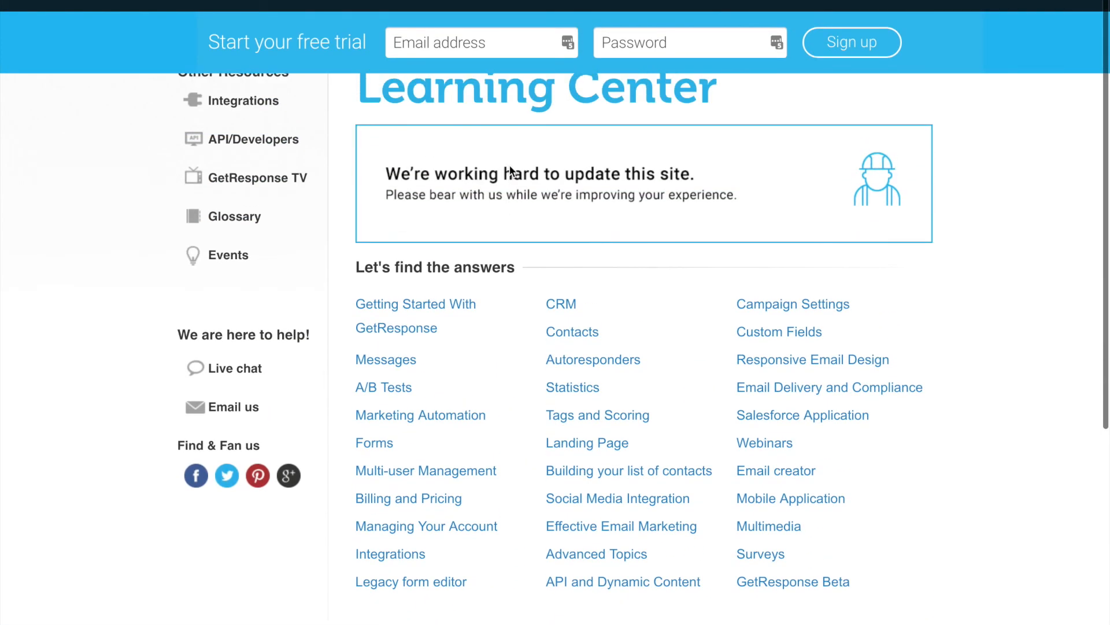
scroll(461, 373, up, 1)
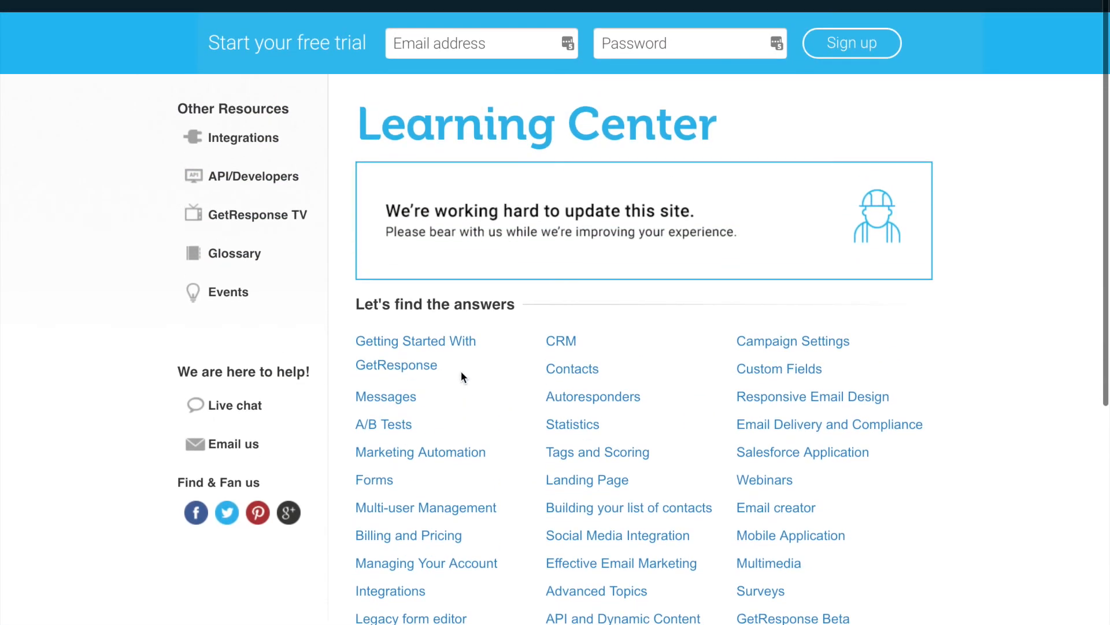
click(575, 369)
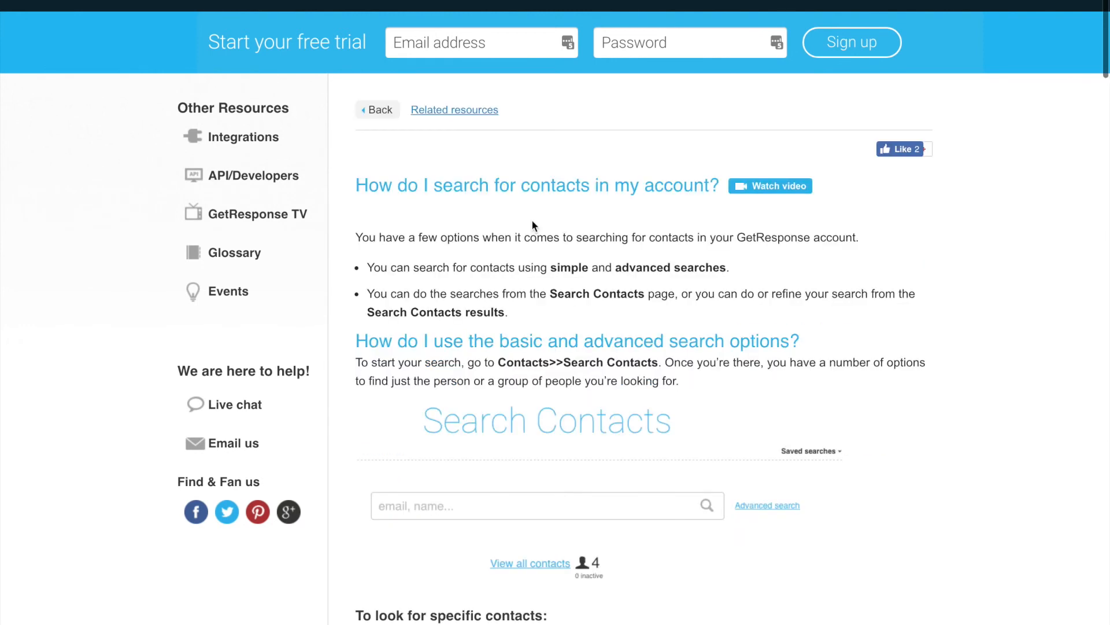
- Highlight the title question of the contact search article and jump to its video tutorial
drag(406, 188, 723, 190)
click(722, 219)
click(781, 186)
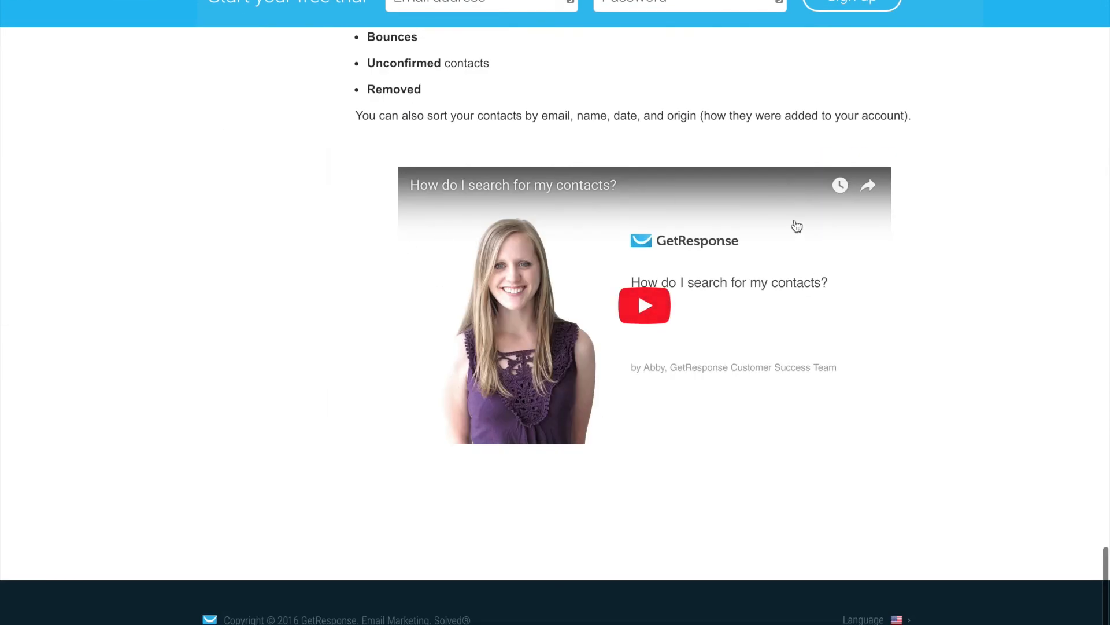
- Review the contact search article's written instructions and illustrations from the video back to the beginning
scroll(797, 226, up, 5)
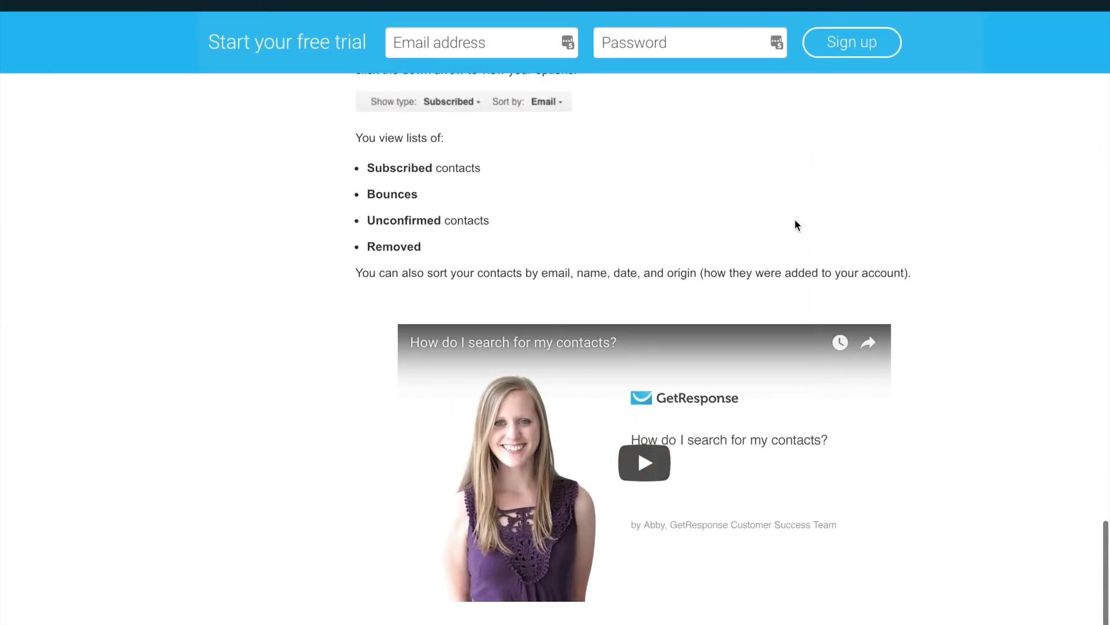
scroll(796, 224, up, 5)
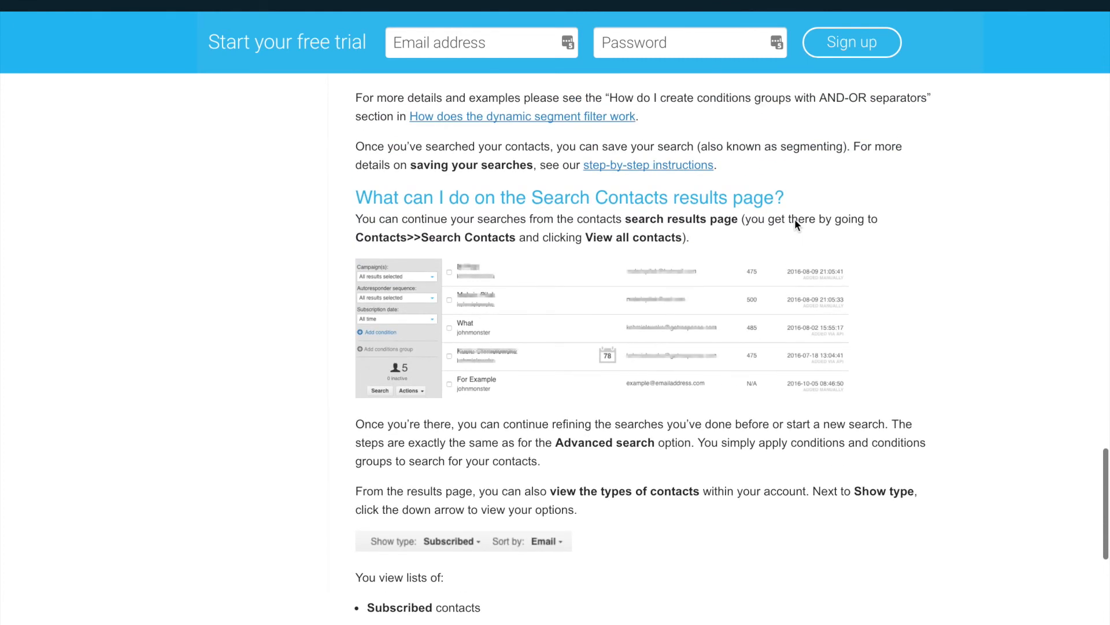
scroll(796, 225, up, 2)
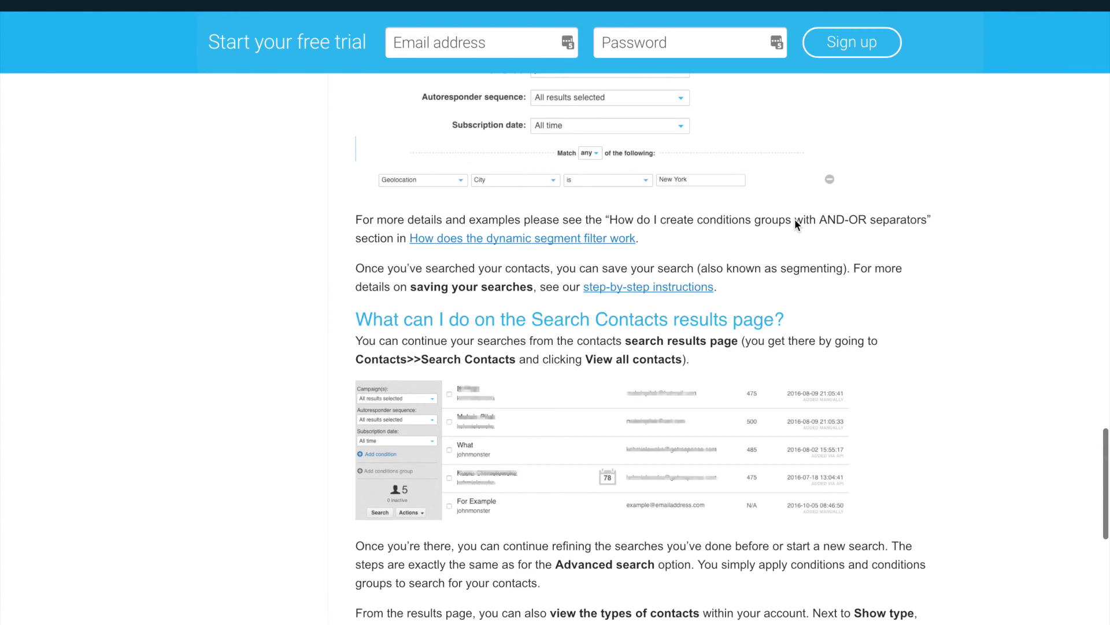
scroll(148, 457, up, 20)
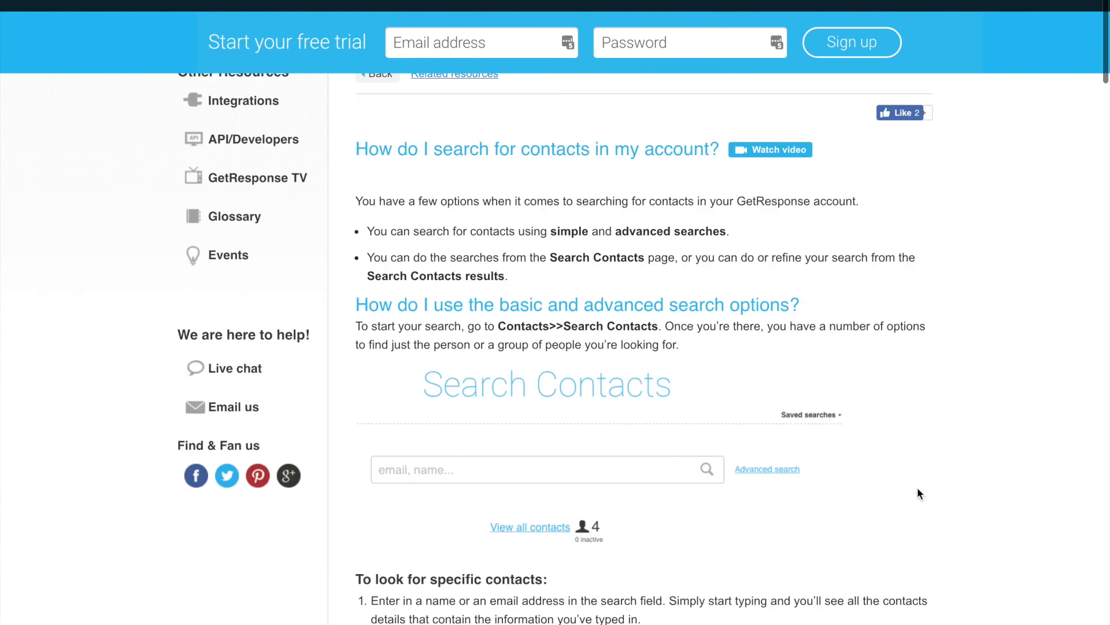